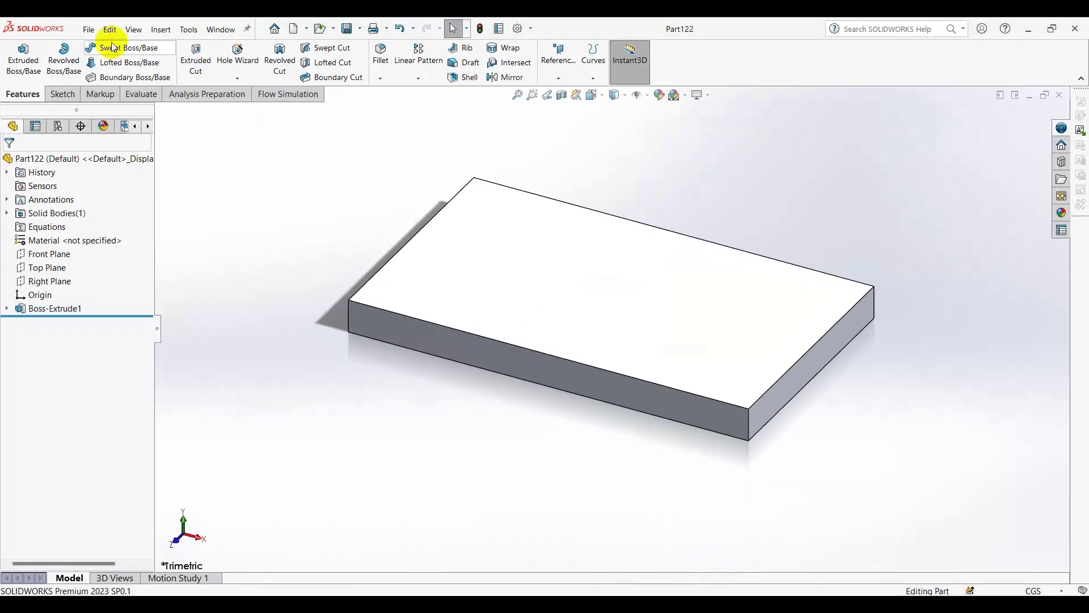
# Step: Create a new assembly from the plate part using the Assembly template
pyautogui.click(89, 28)
pyautogui.click(146, 141)
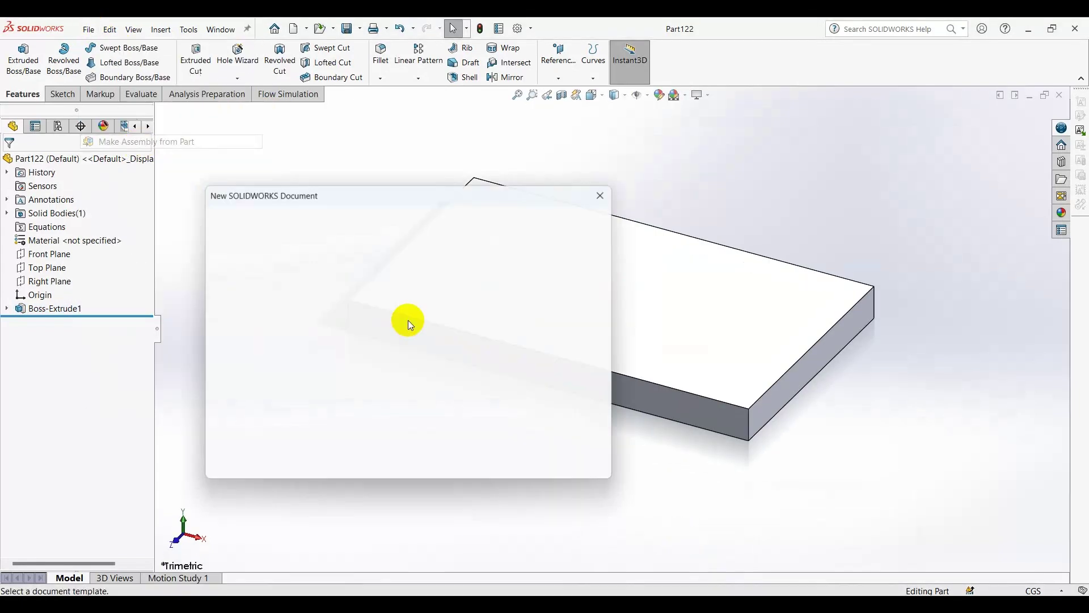
pyautogui.click(467, 462)
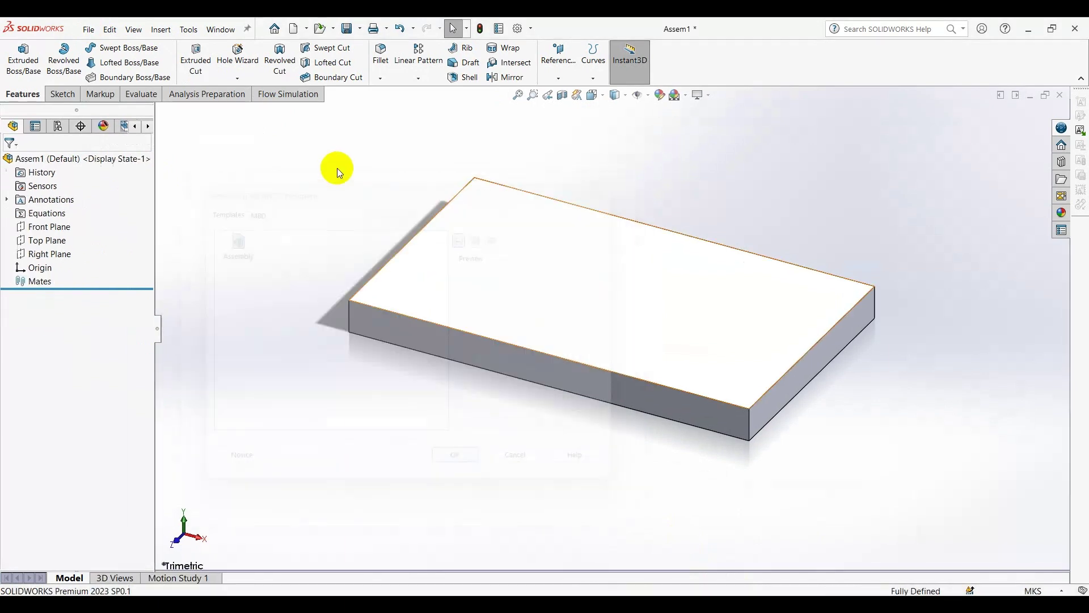
# Step: Tile the windows vertically and place Part122 and Part222 into the assembly
pyautogui.click(219, 31)
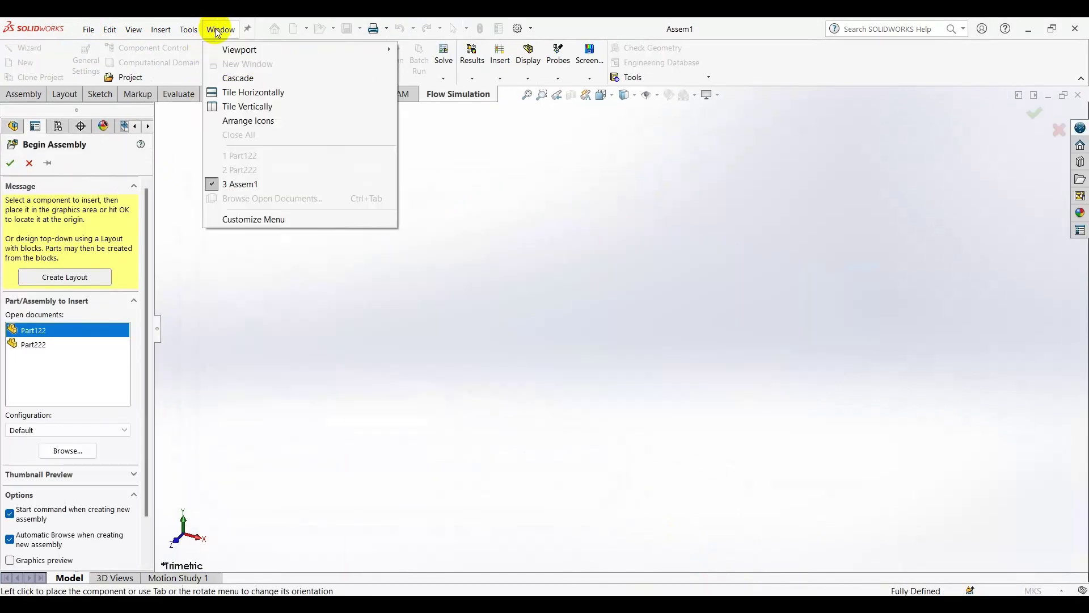
pyautogui.click(252, 106)
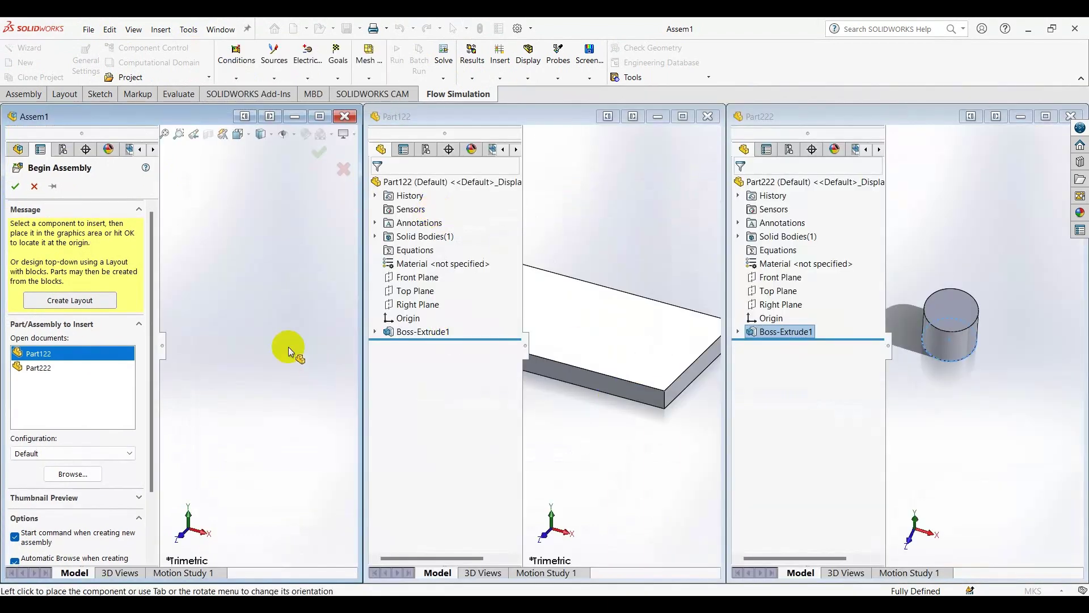
pyautogui.click(276, 297)
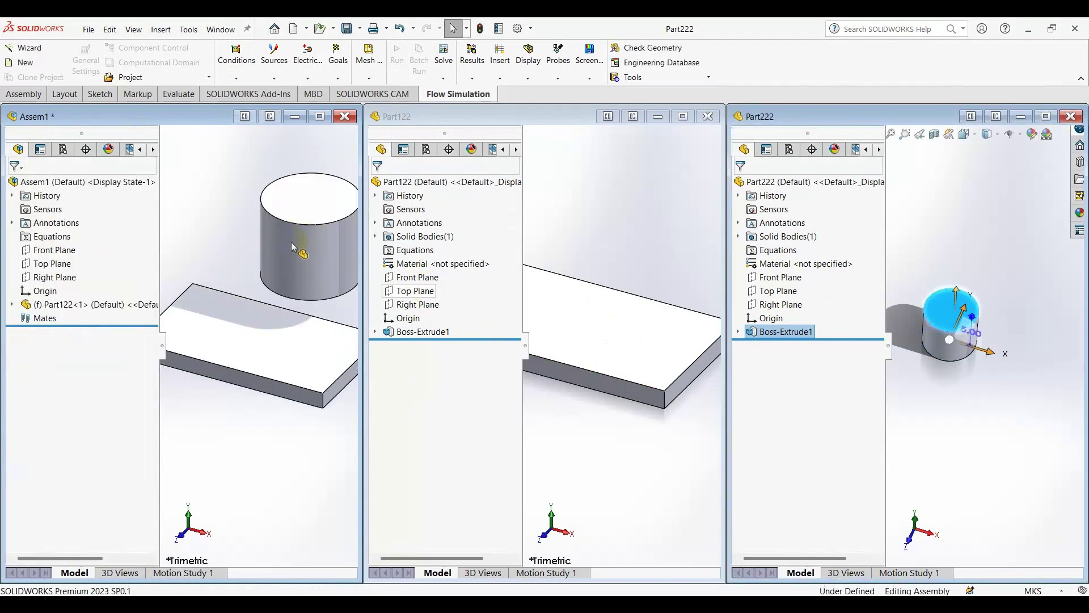
pyautogui.moveTo(955, 310); pyautogui.dragTo(290, 222)
# Step: Close the Part122 and Part222 windows and maximize Assem1
pyautogui.click(1080, 128)
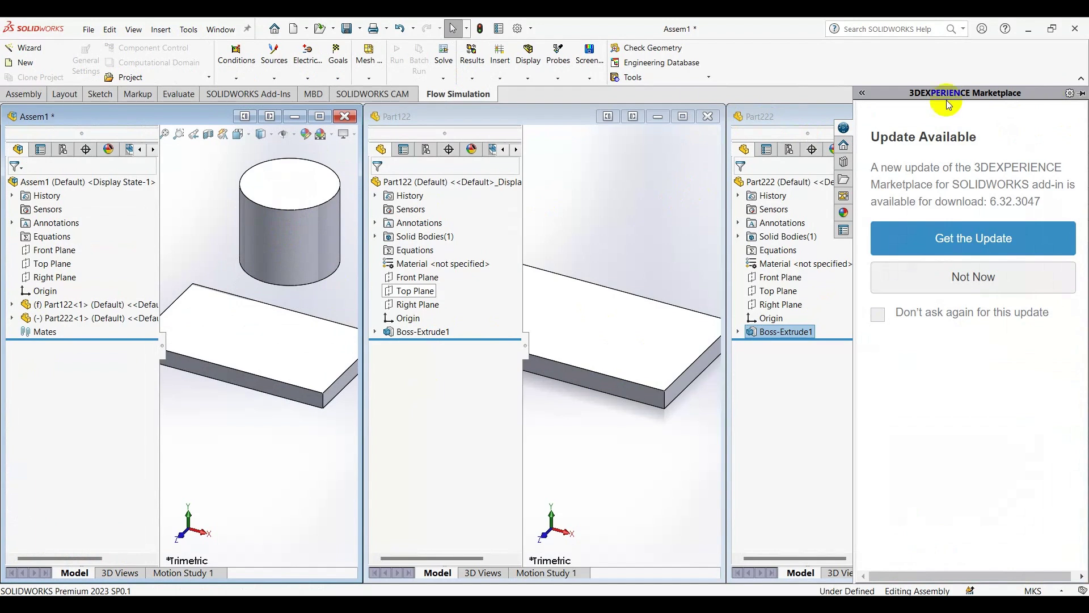
pyautogui.click(708, 115)
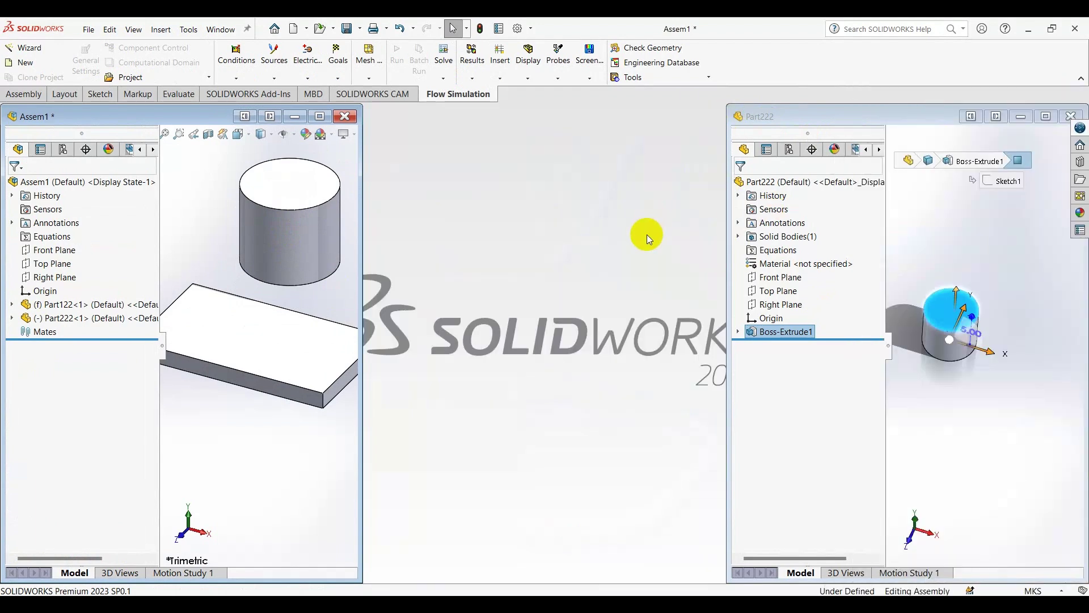
pyautogui.click(1071, 115)
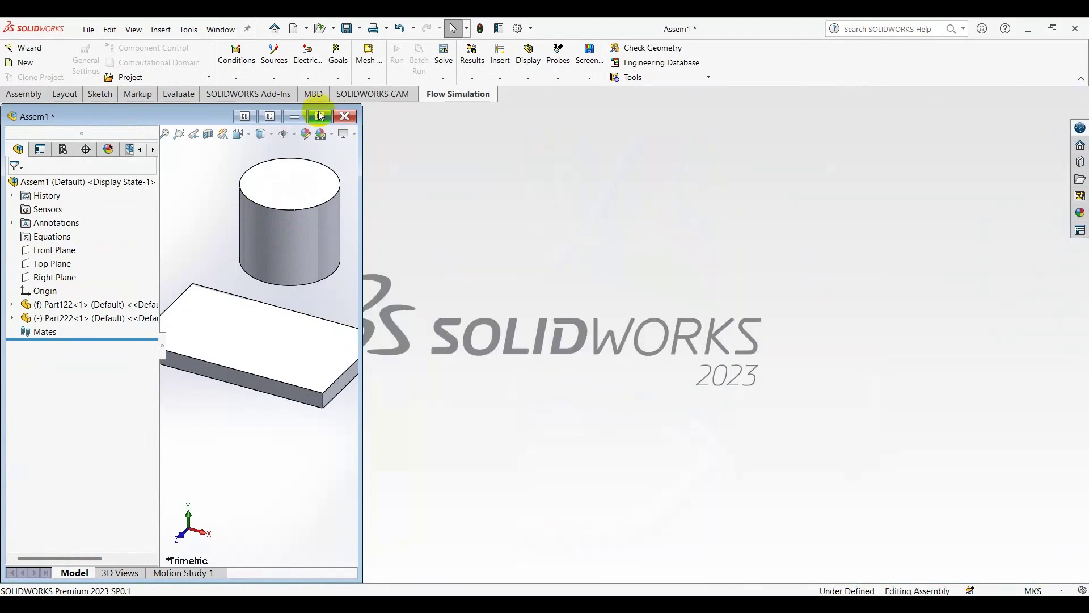
pyautogui.click(320, 116)
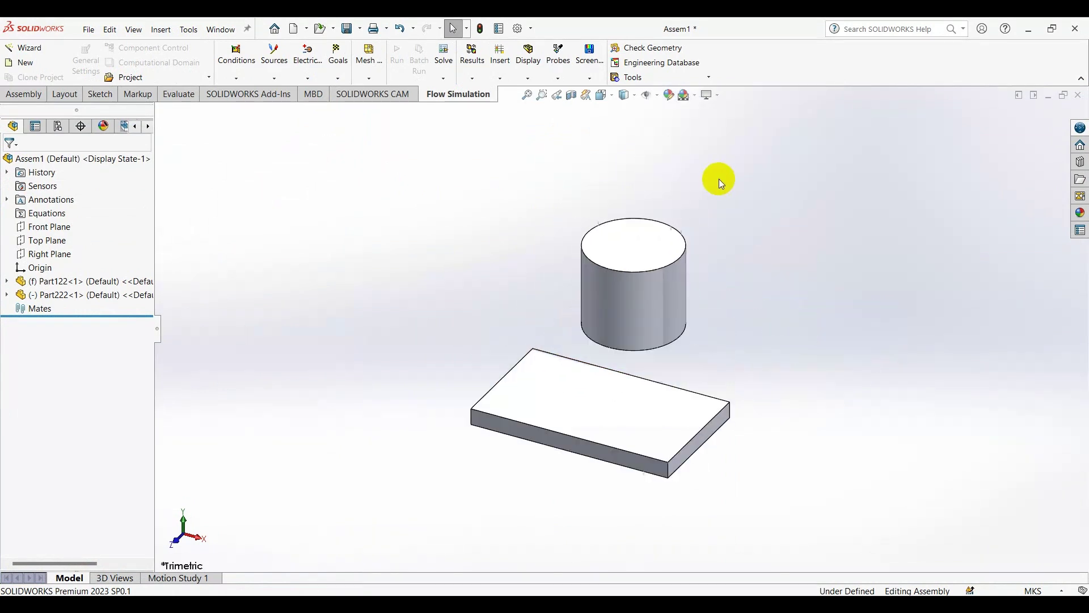
pyautogui.moveTo(720, 178)
pyautogui.mouseDown(button='middle')
pyautogui.moveTo(628, 271)
pyautogui.moveTo(607, 278)
pyautogui.mouseUp(button='middle')
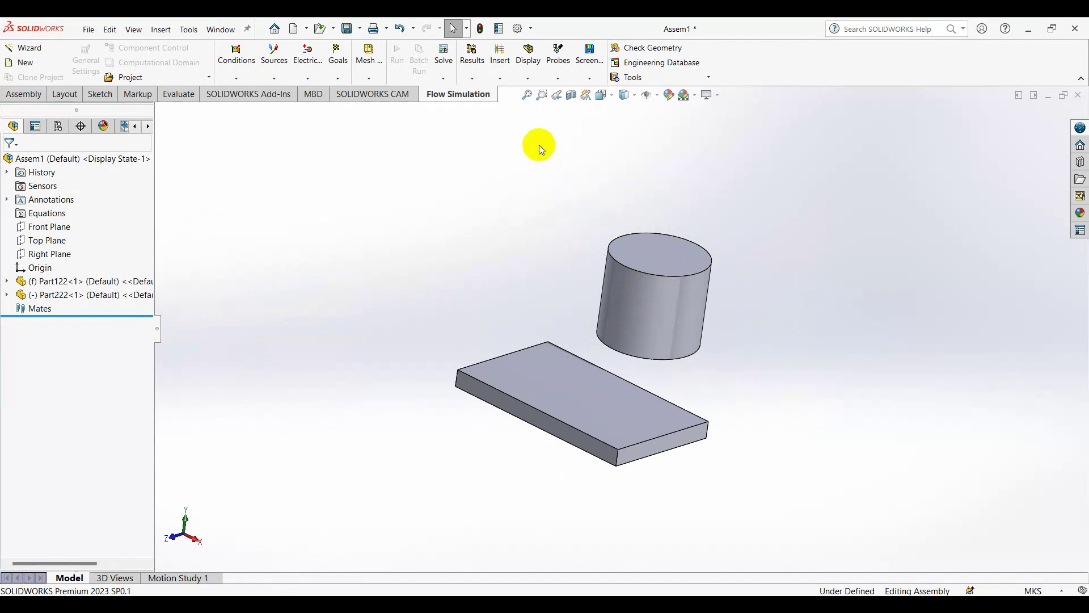
pyautogui.click(38, 95)
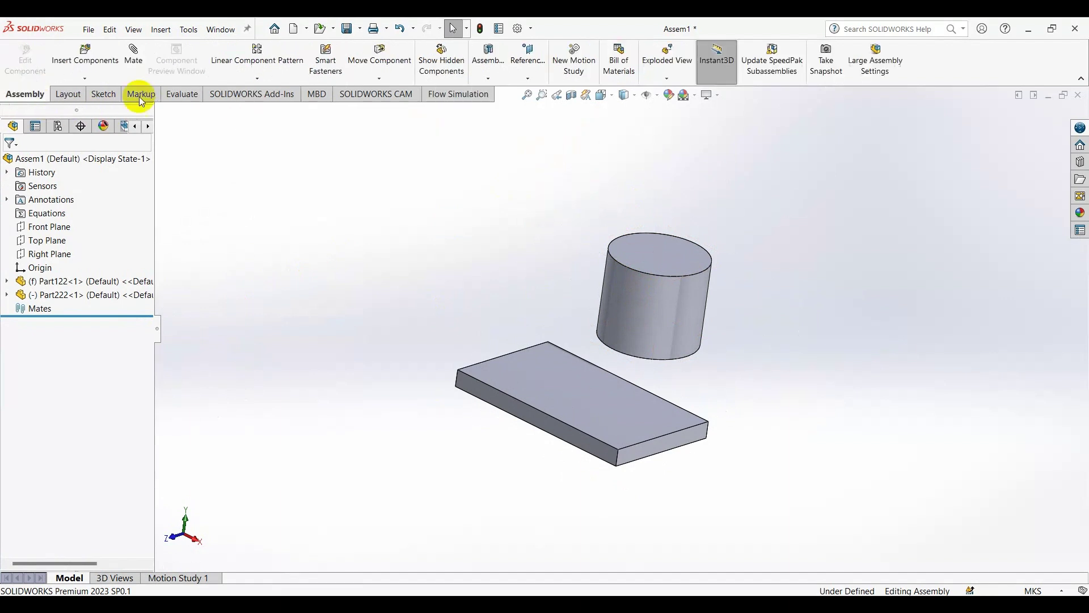
pyautogui.click(658, 100)
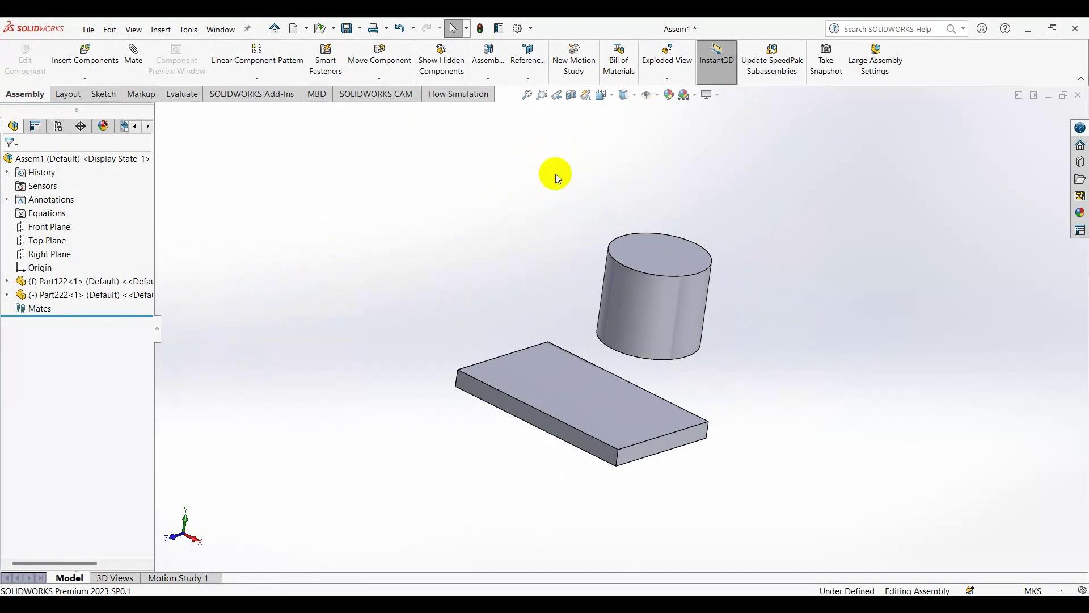
pyautogui.click(658, 96)
pyautogui.click(656, 126)
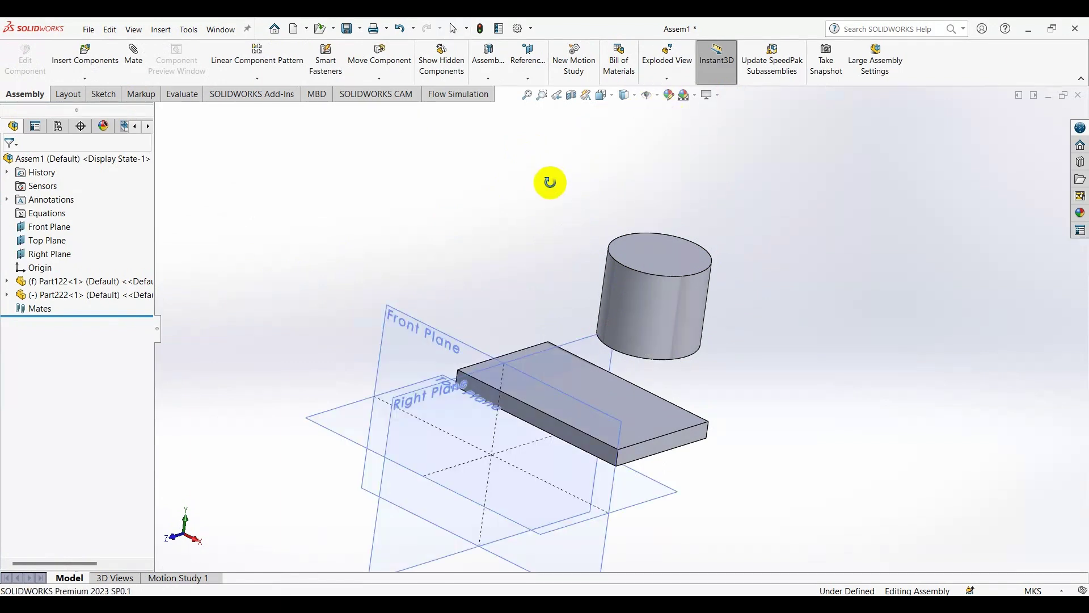
pyautogui.moveTo(550, 182); pyautogui.dragTo(483, 290, button='middle')
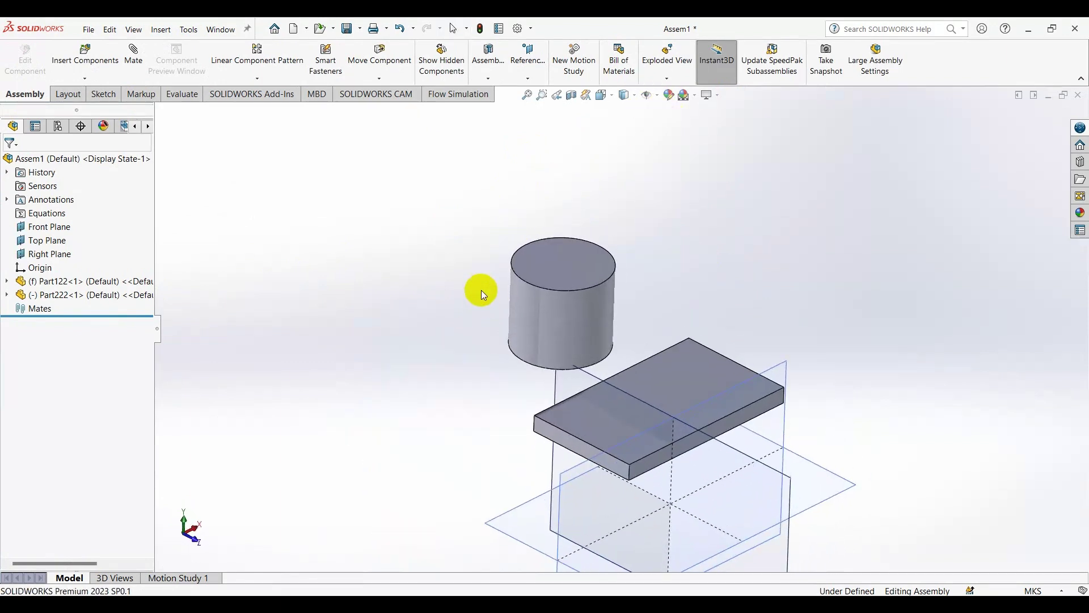
pyautogui.click(658, 97)
pyautogui.click(655, 114)
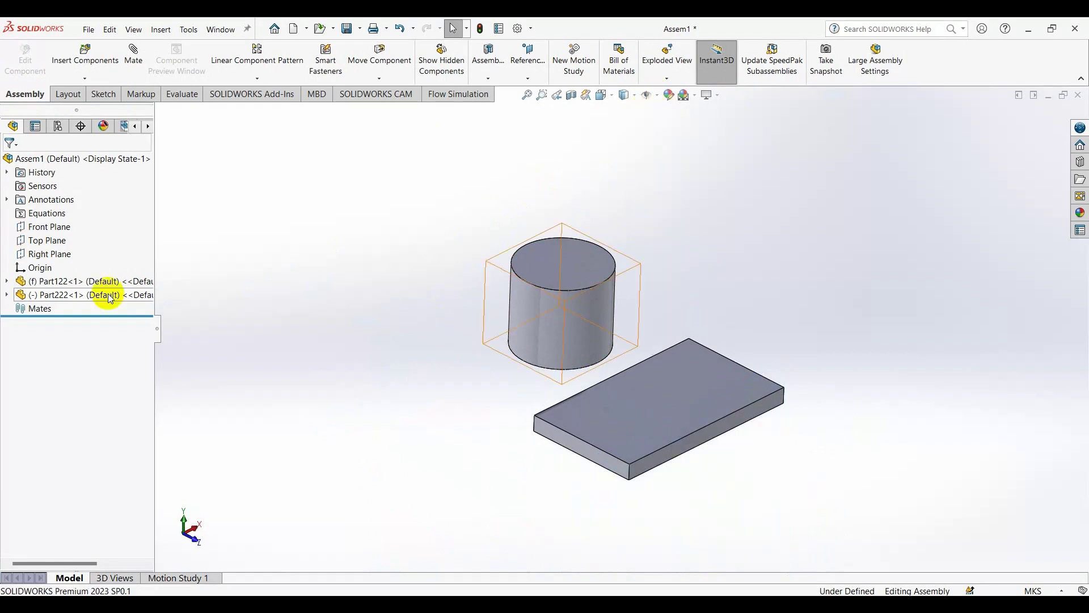
# Step: Select the plate Part122's Front and Top Planes in the tree, then clear the selection
pyautogui.click(7, 281)
pyautogui.click(56, 376)
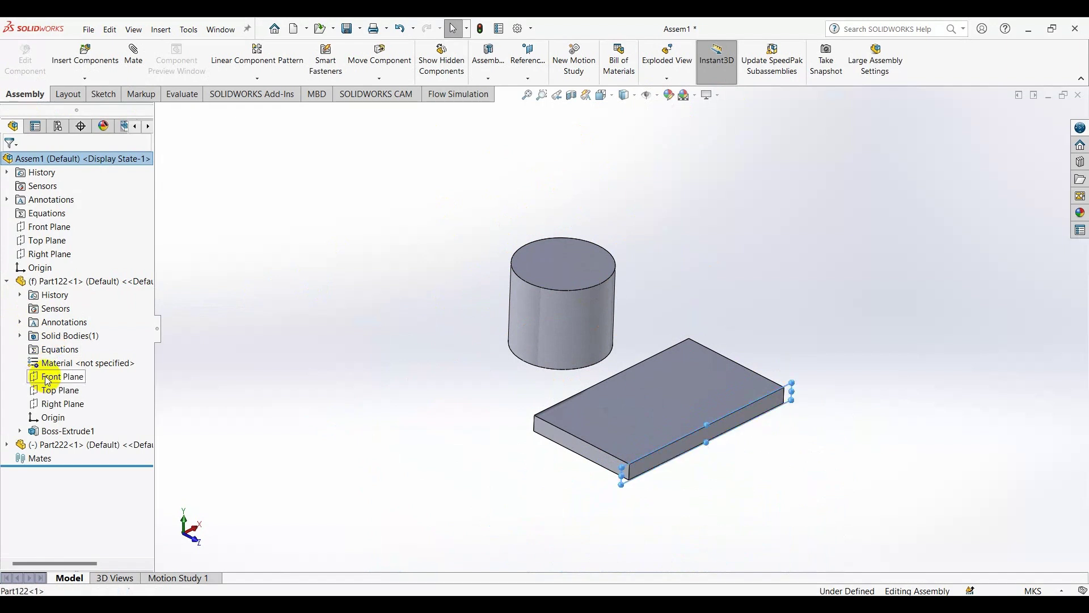
pyautogui.keyDown('shift'); pyautogui.click(56, 403); pyautogui.keyUp('shift')
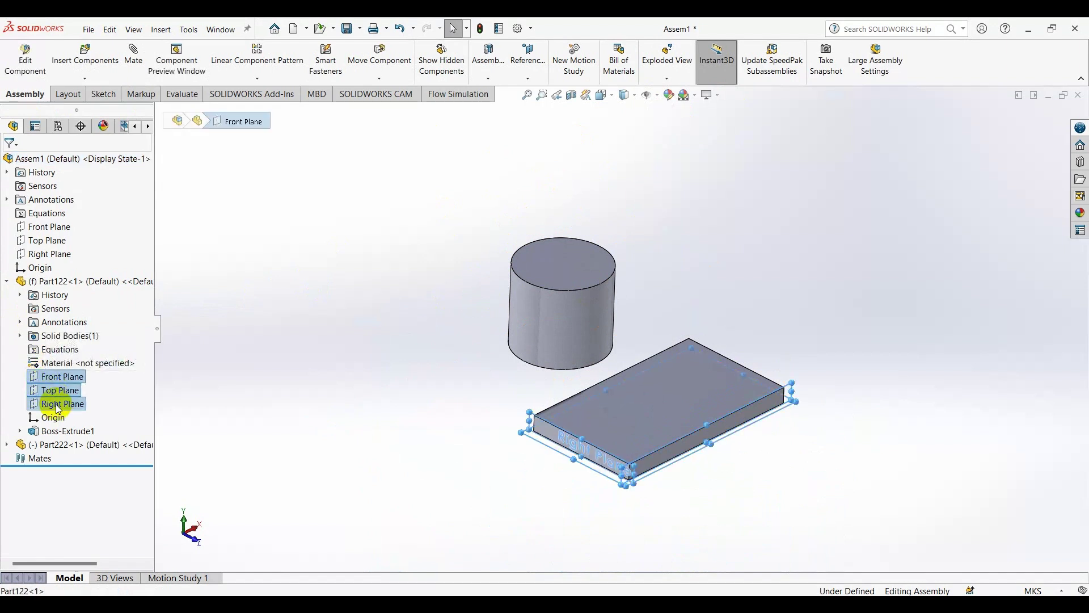
pyautogui.rightClick(57, 397)
pyautogui.press('Escape')
pyautogui.click(223, 391)
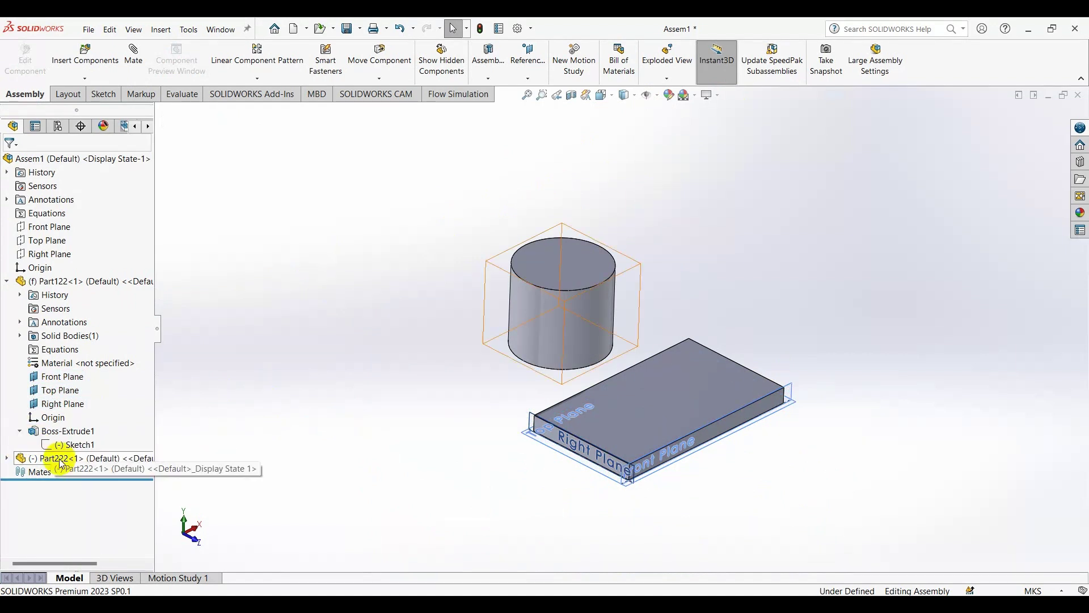
# Step: Select the cylinder Part222's Front, Top and Right Planes, then clear the selection
pyautogui.click(7, 444)
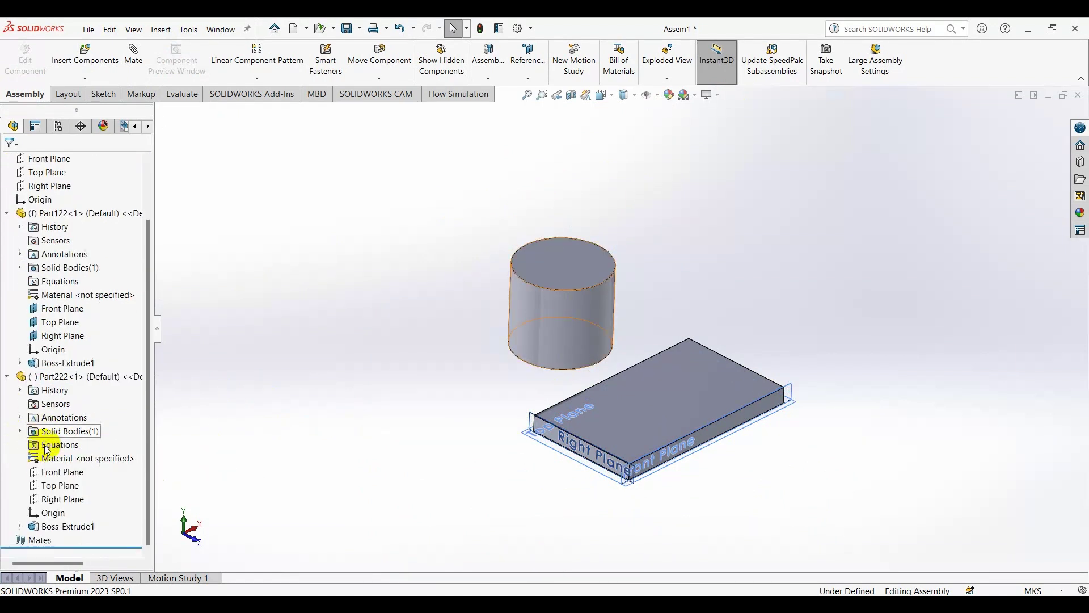
pyautogui.click(57, 472)
pyautogui.keyDown('shift'); pyautogui.click(61, 499); pyautogui.keyUp('shift')
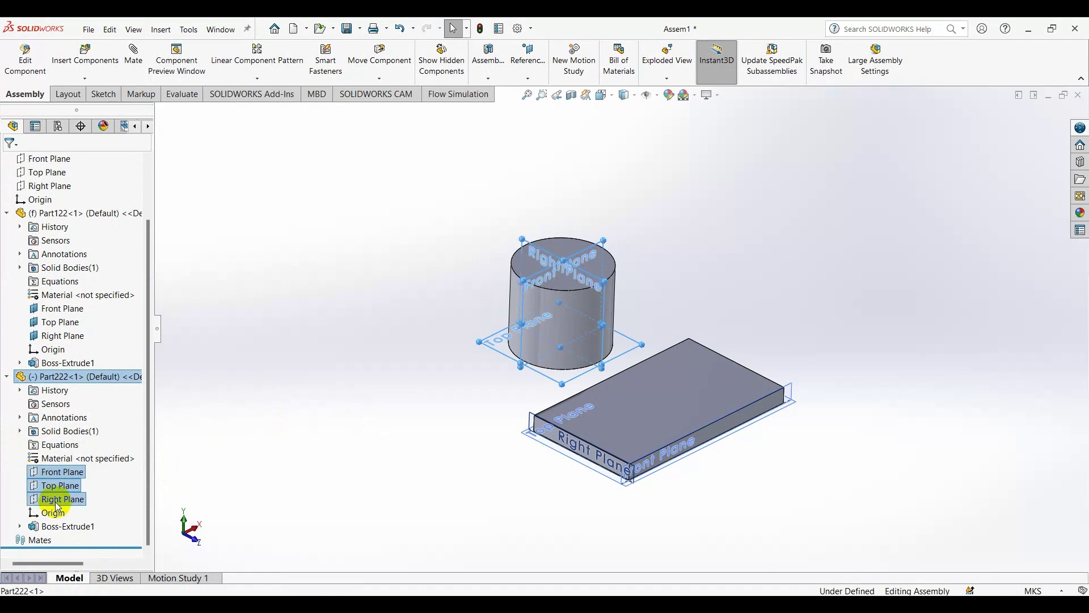
pyautogui.rightClick(60, 498)
pyautogui.click(225, 448)
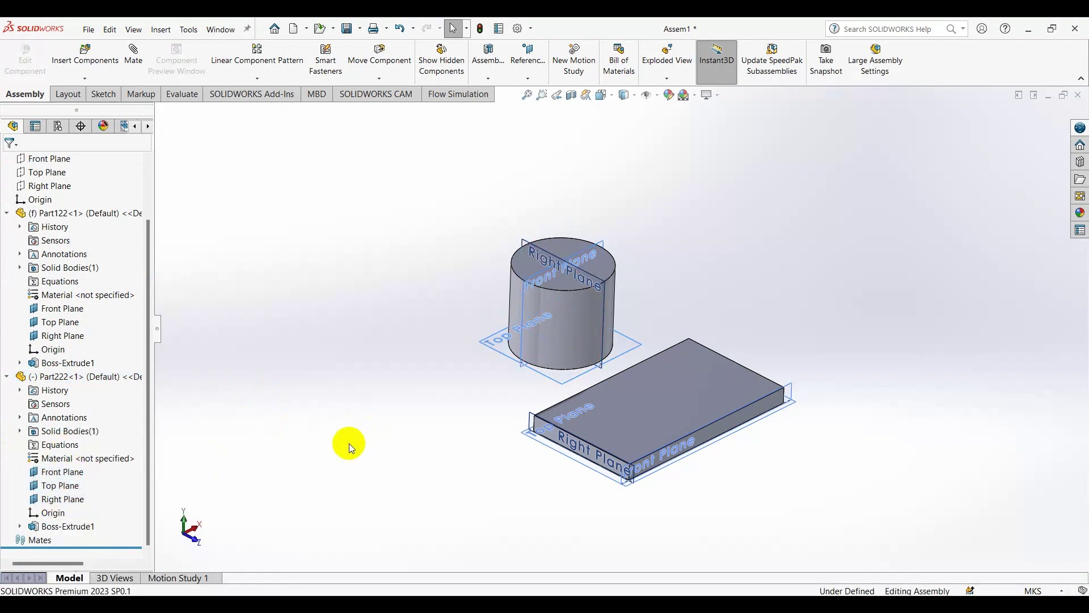
pyautogui.click(454, 403)
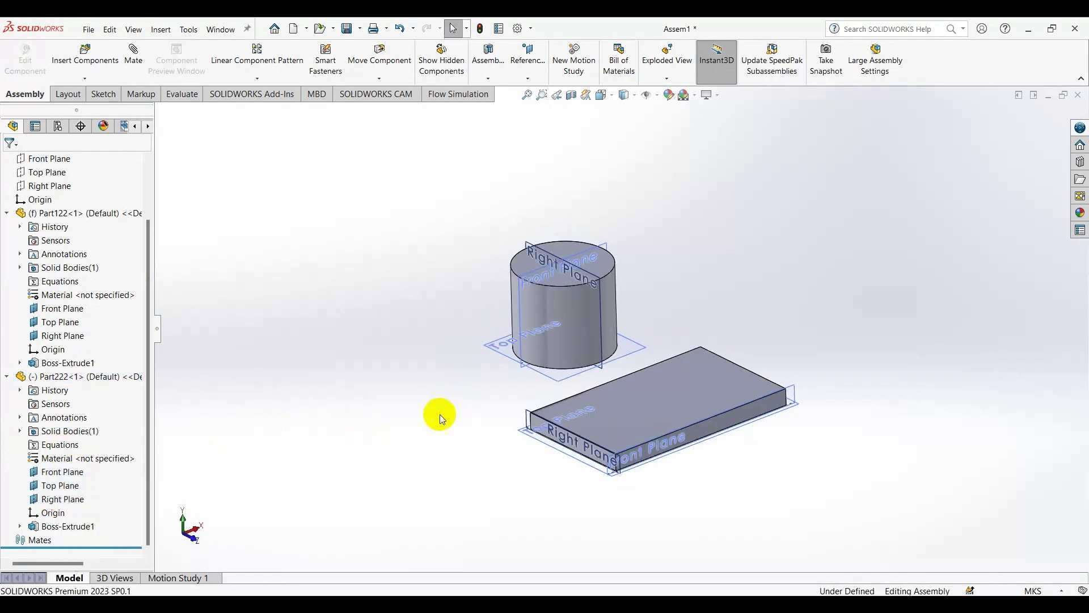
# Step: Turn on plane display and orbit the assembly to a new viewing angle
pyautogui.click(651, 93)
pyautogui.click(649, 112)
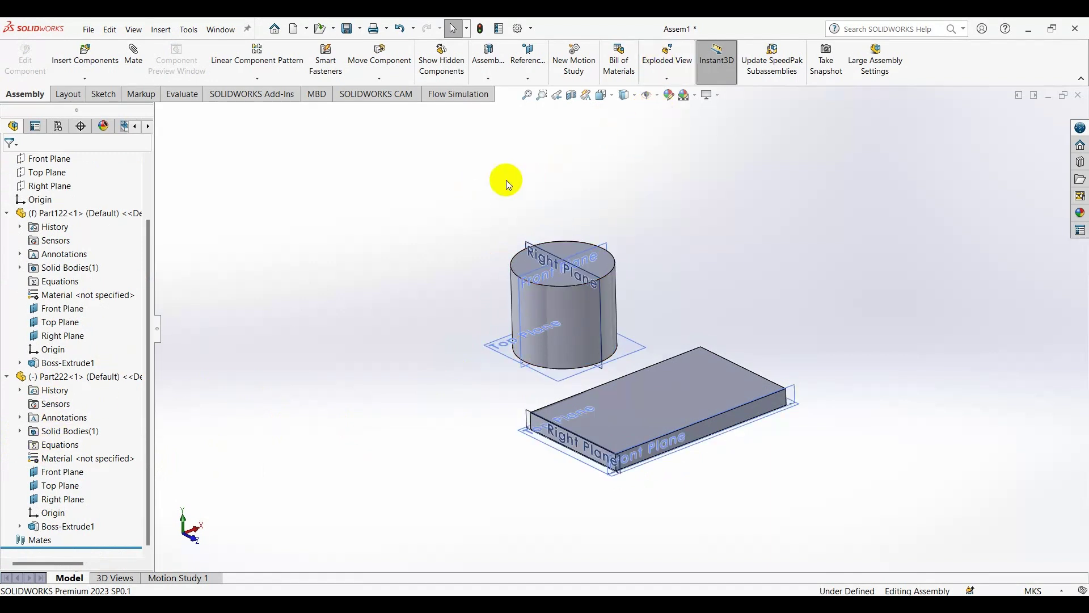
pyautogui.moveTo(474, 189); pyautogui.dragTo(486, 202, button='middle')
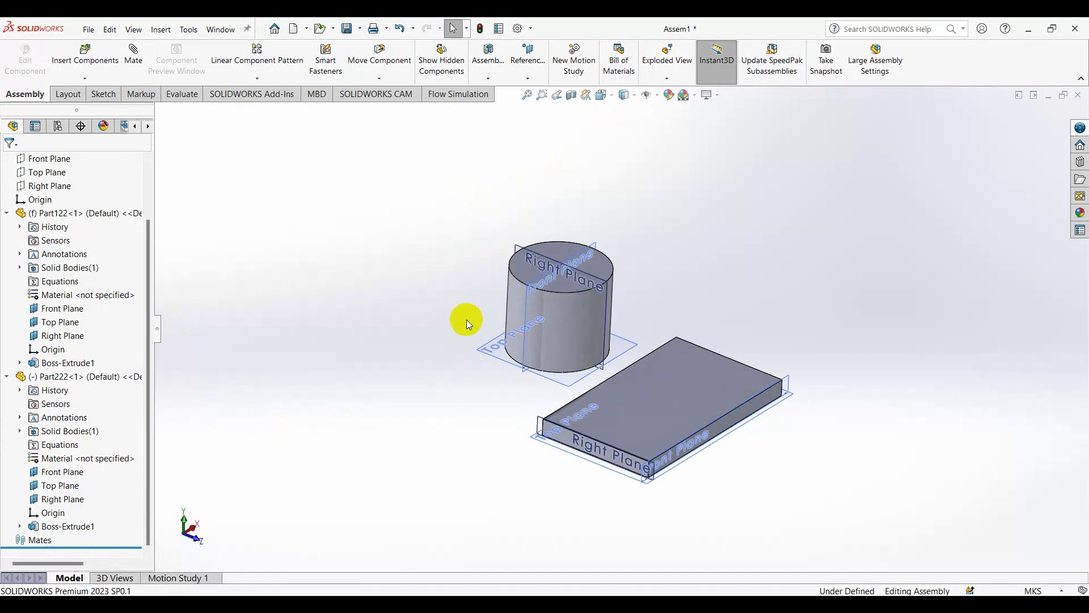
pyautogui.moveTo(462, 316)
pyautogui.mouseDown(button='middle')
pyautogui.moveTo(461, 296)
pyautogui.moveTo(454, 335)
pyautogui.moveTo(469, 211)
pyautogui.moveTo(462, 339)
pyautogui.moveTo(482, 196)
pyautogui.moveTo(461, 284)
pyautogui.mouseUp(button='middle')
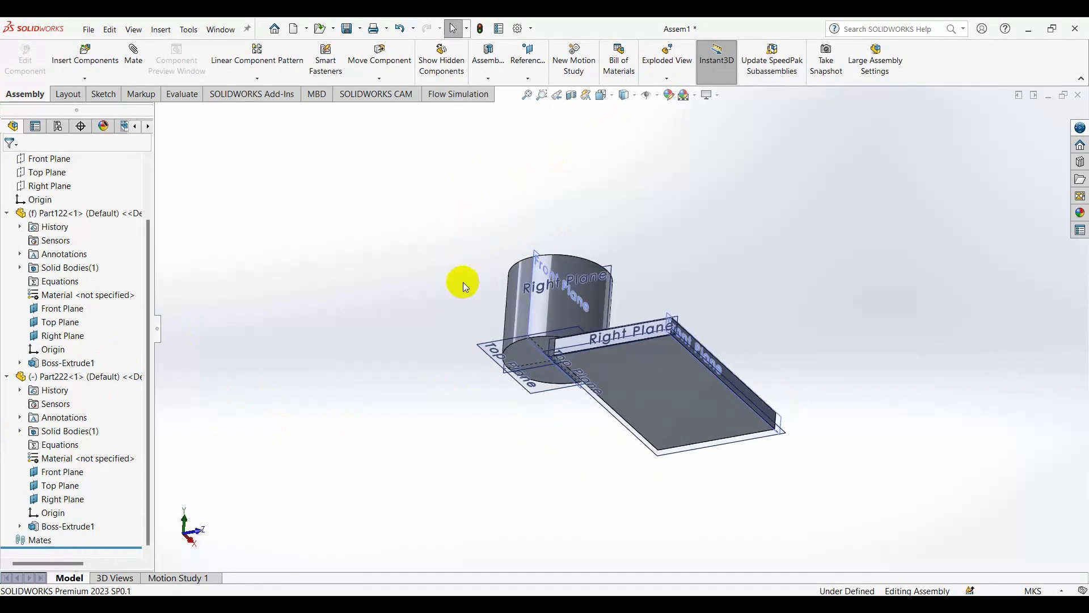
# Step: Add a Coincident mate between the cylinder's Top Plane and the plate's top face, cancelling the next mate
pyautogui.click(144, 62)
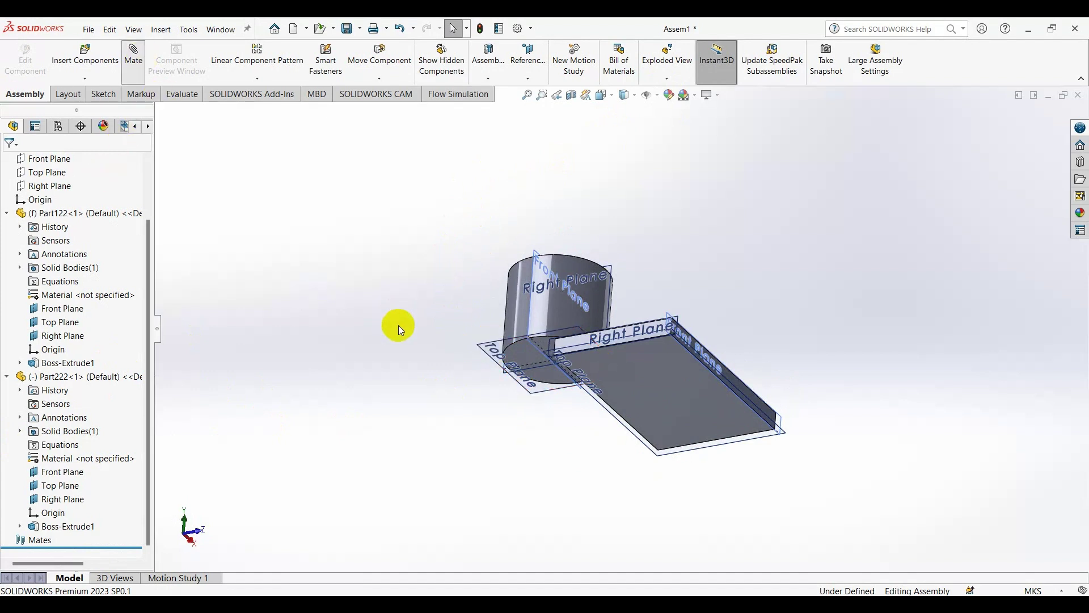
pyautogui.click(491, 345)
pyautogui.moveTo(488, 345)
pyautogui.mouseDown(button='middle')
pyautogui.moveTo(472, 486)
pyautogui.moveTo(596, 427)
pyautogui.mouseUp(button='middle')
pyautogui.click(630, 410)
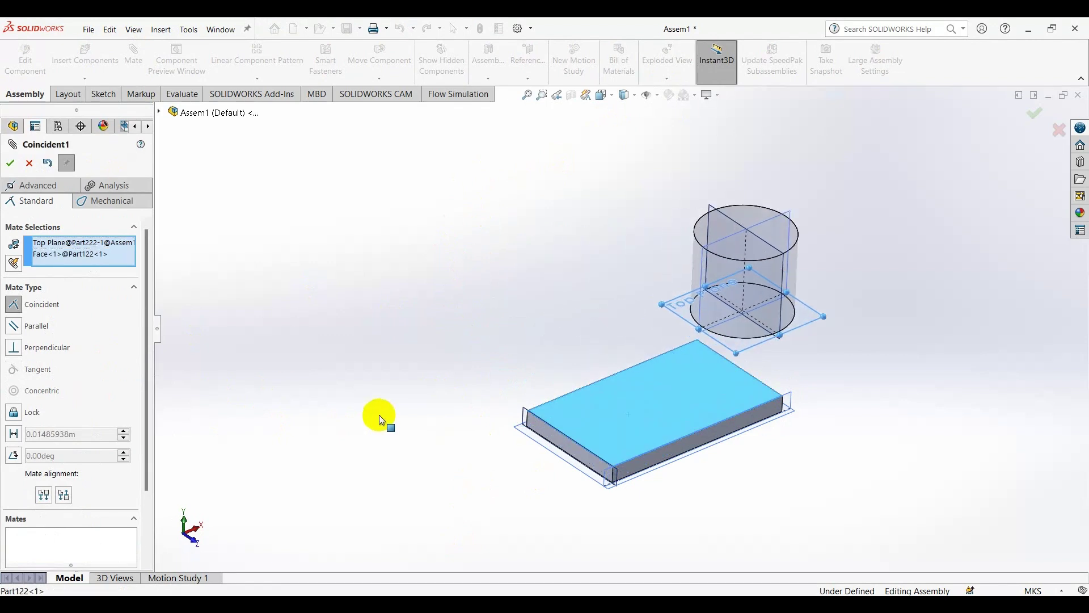
pyautogui.click(13, 165)
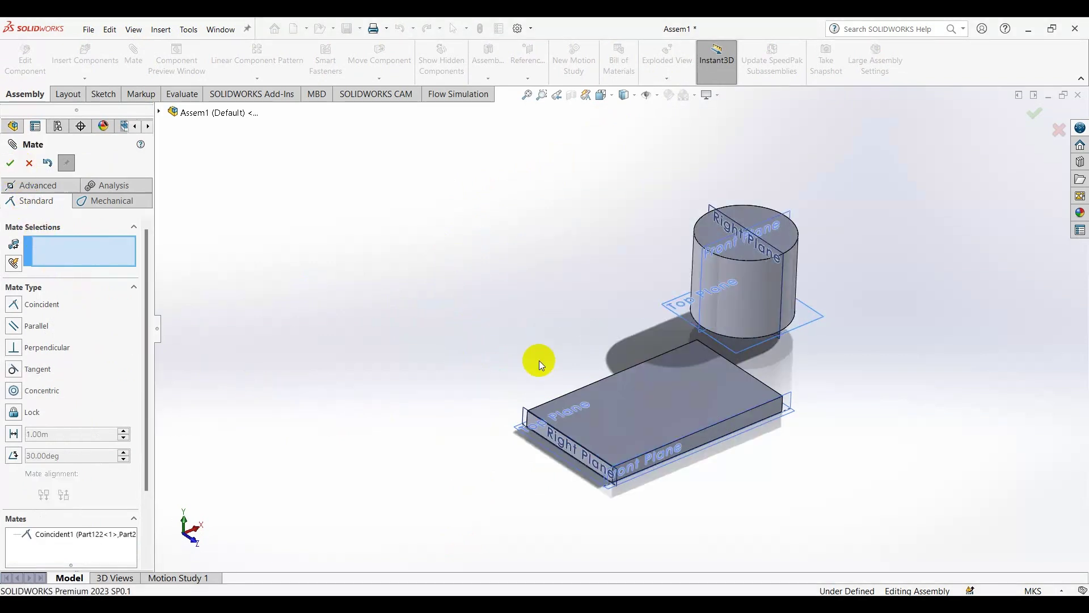
pyautogui.click(716, 250)
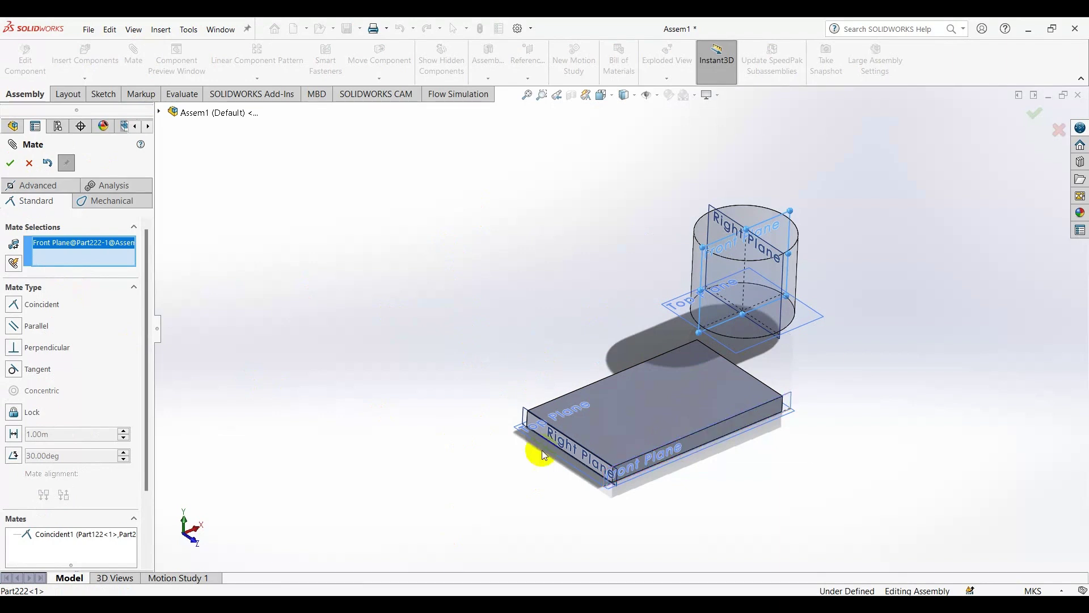
pyautogui.click(30, 163)
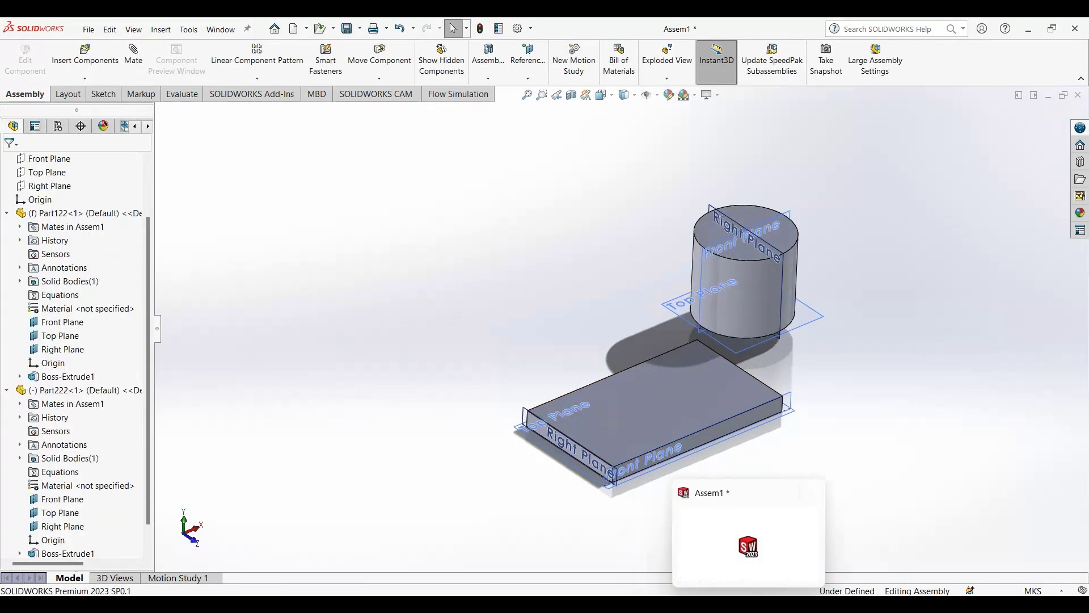
# Step: Switch to Part122 and edit Sketch1 under Boss-Extrude1
pyautogui.click(576, 583)
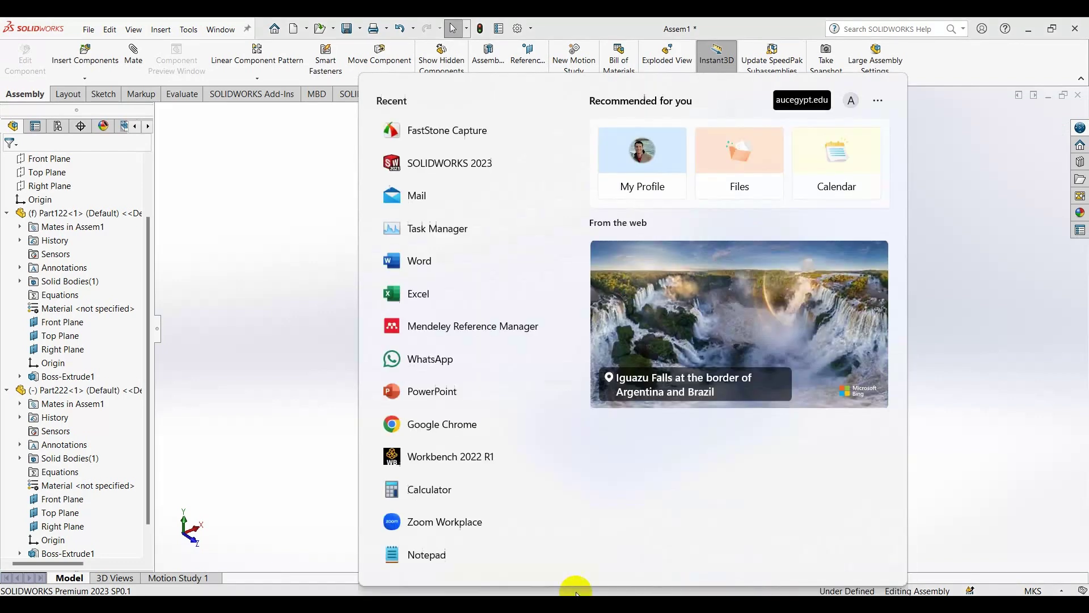
pyautogui.click(292, 516)
pyautogui.hotkey('ctrl', 'Tab')
pyautogui.moveTo(633, 569); pyautogui.dragTo(520, 454, button='middle')
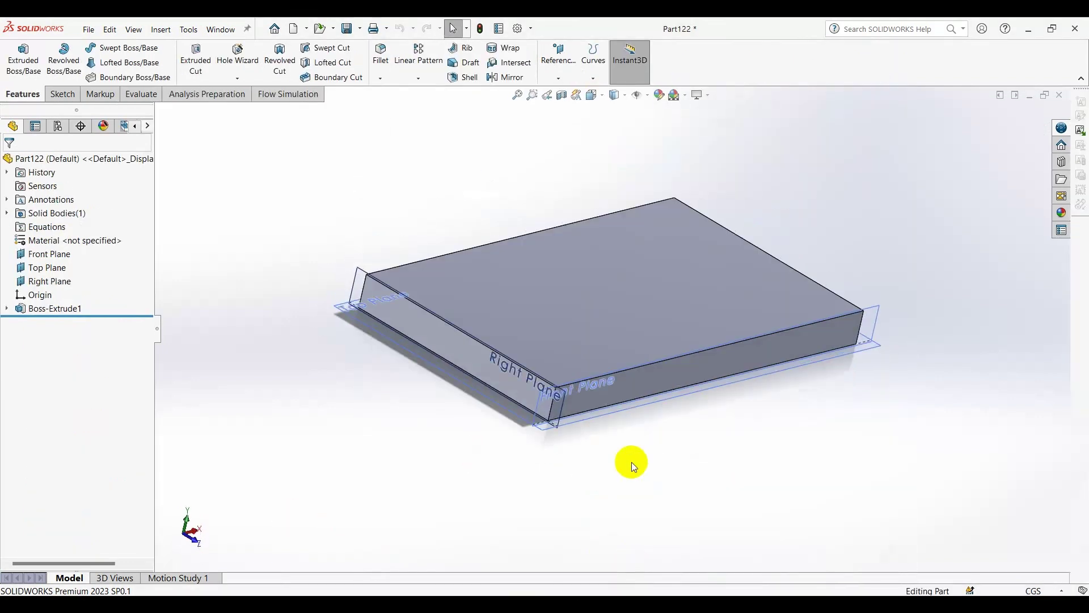
pyautogui.click(6, 308)
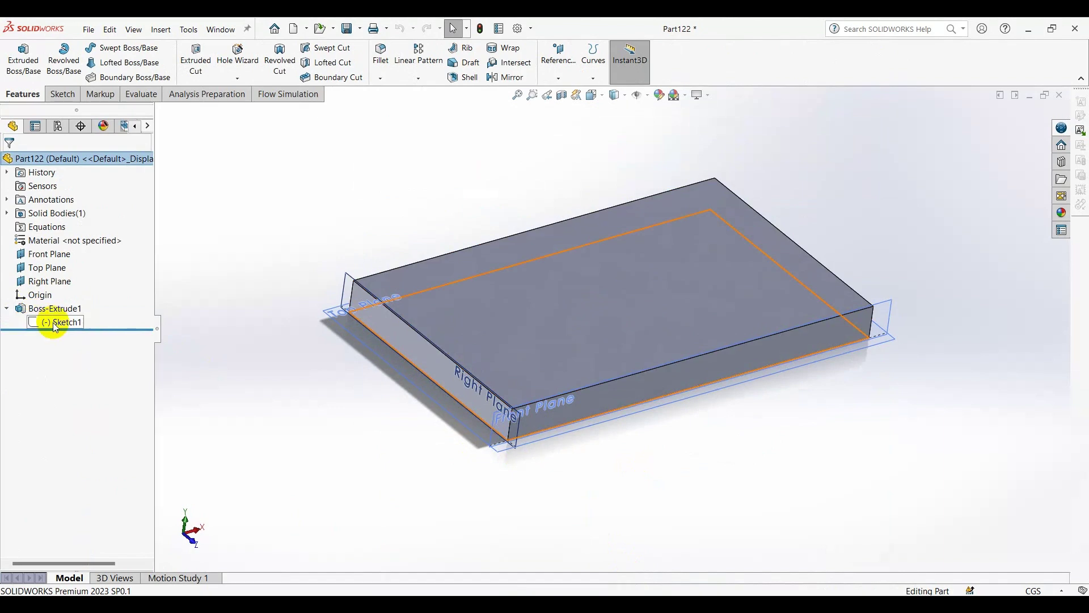
pyautogui.click(55, 321)
pyautogui.click(66, 290)
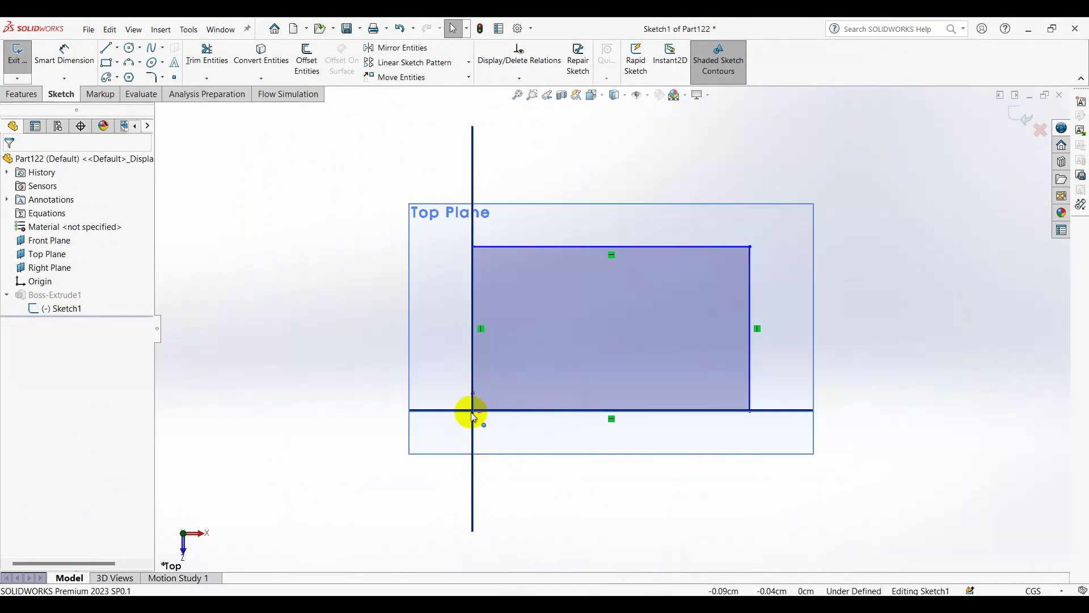
# Step: Drag the rectangle's edges outward so it extends left and down past the origin
pyautogui.moveTo(511, 411); pyautogui.dragTo(461, 450)
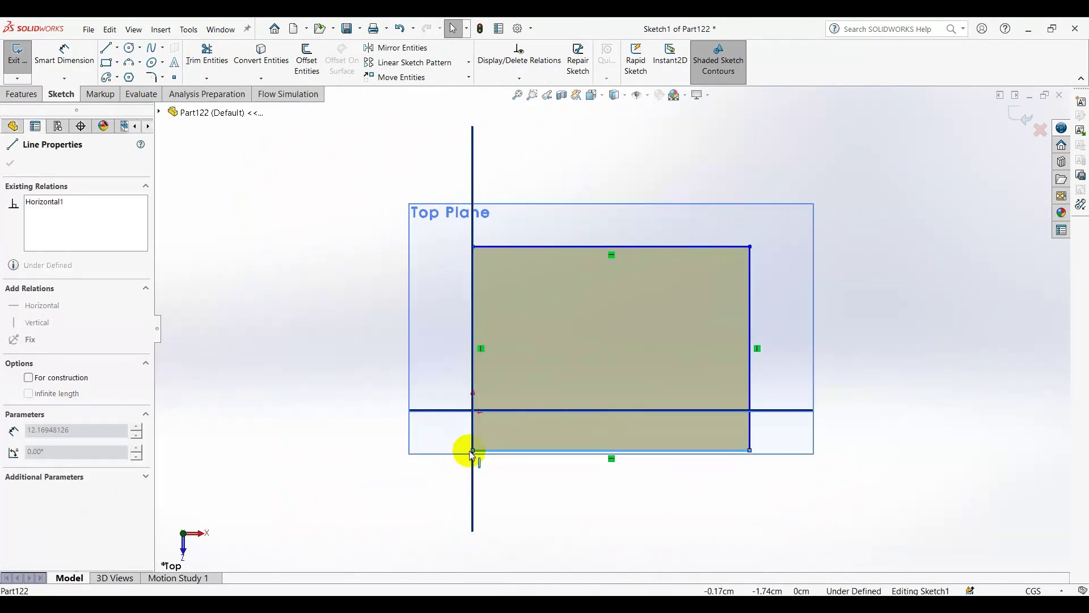
pyautogui.moveTo(512, 267); pyautogui.dragTo(530, 315)
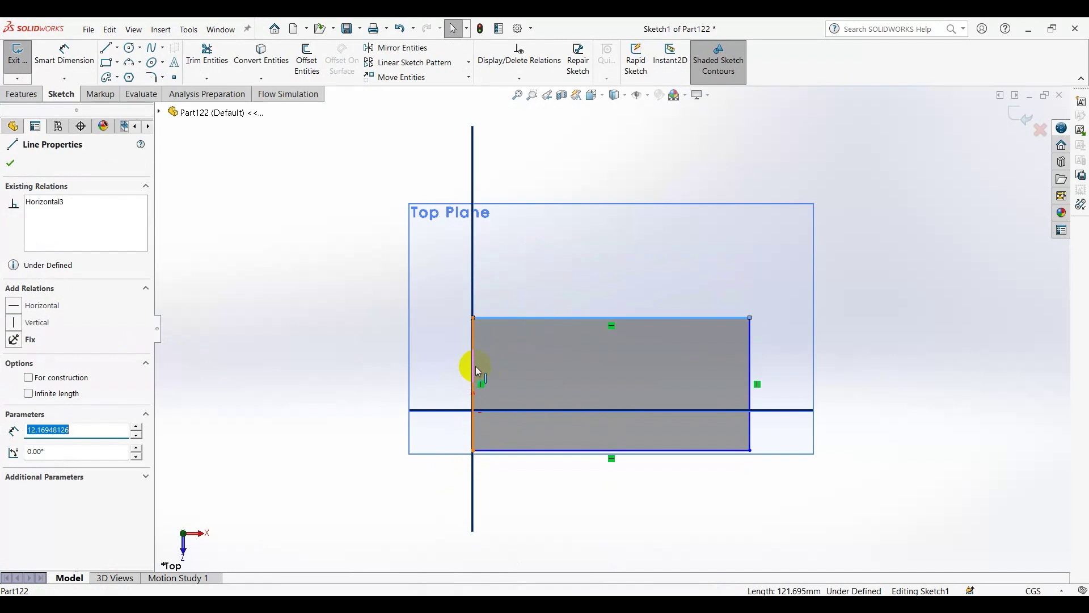
pyautogui.moveTo(470, 365); pyautogui.dragTo(372, 375)
pyautogui.moveTo(518, 451); pyautogui.dragTo(501, 522)
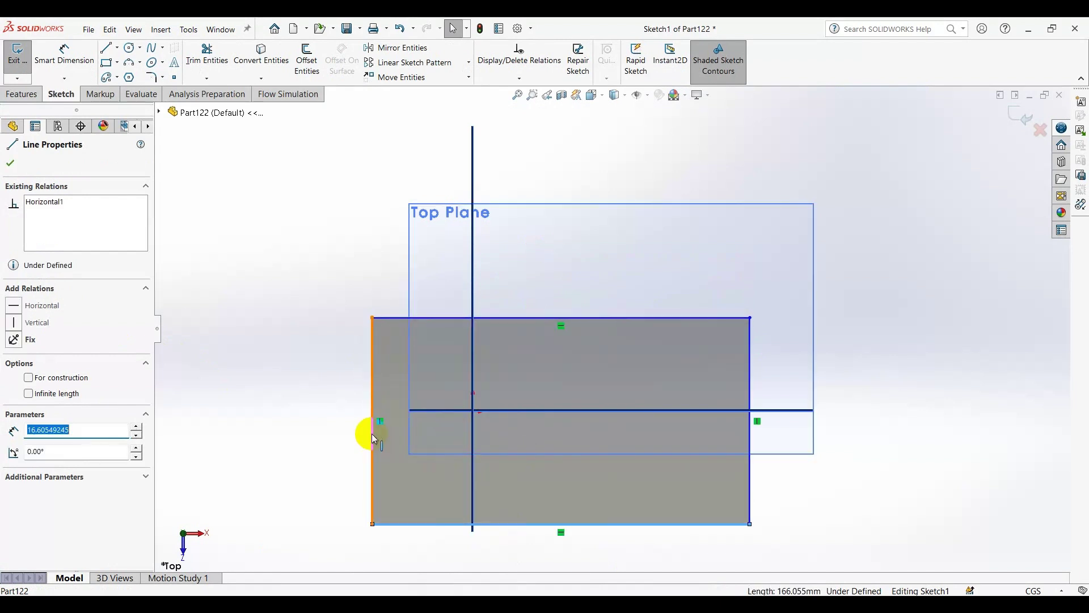
pyautogui.moveTo(370, 436); pyautogui.dragTo(251, 424)
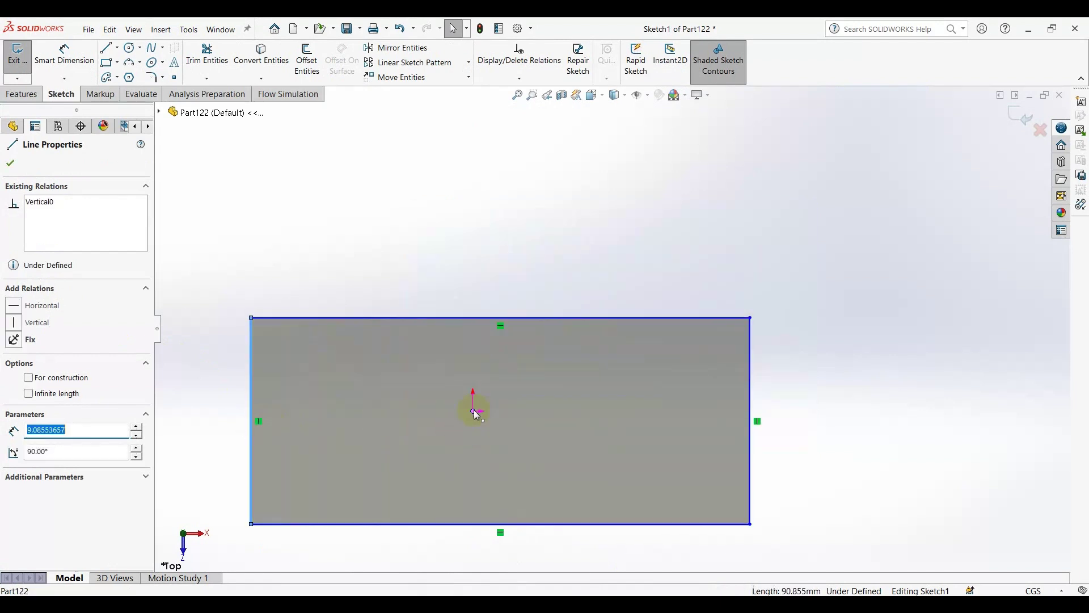
pyautogui.moveTo(384, 316); pyautogui.dragTo(376, 289)
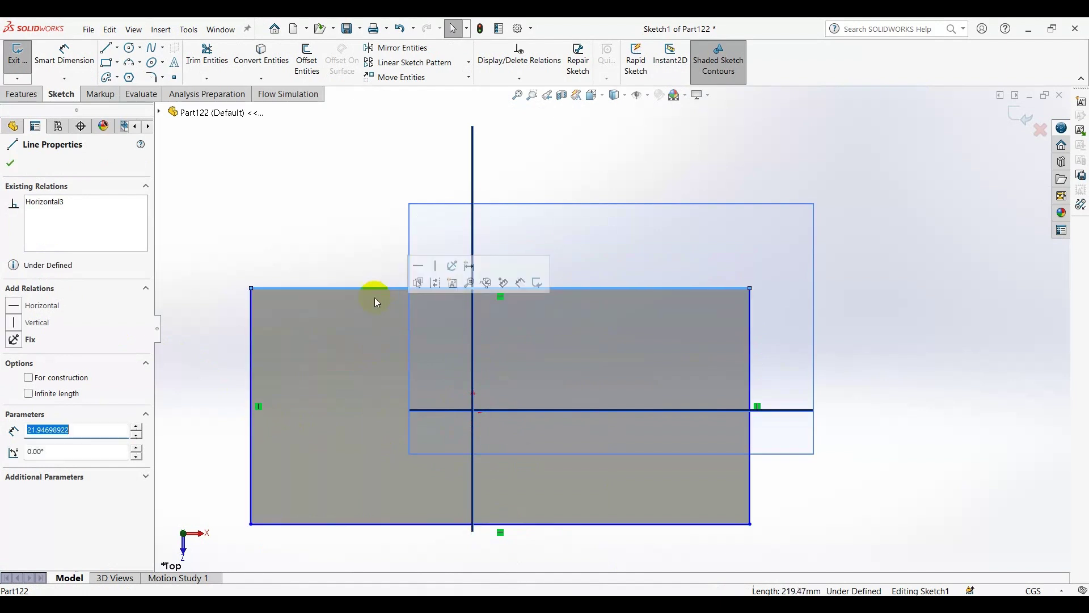
# Step: Choose the Centerline tool from the Line flyout
pyautogui.click(116, 62)
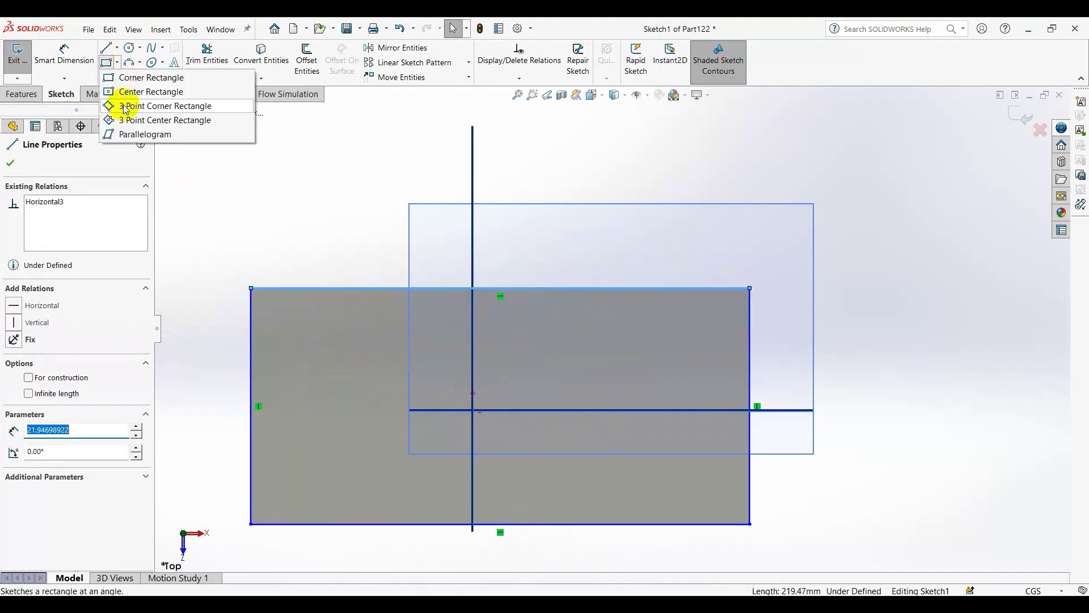
pyautogui.click(117, 47)
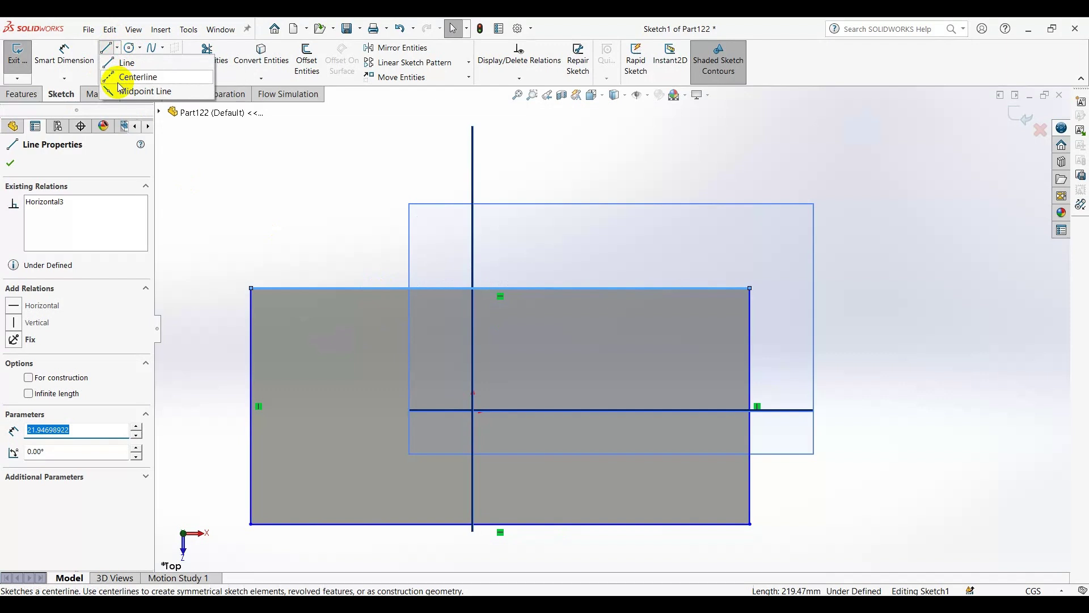
pyautogui.click(142, 76)
# Step: Dimension the top edge 6 cm from the horizontal centerline
pyautogui.click(78, 62)
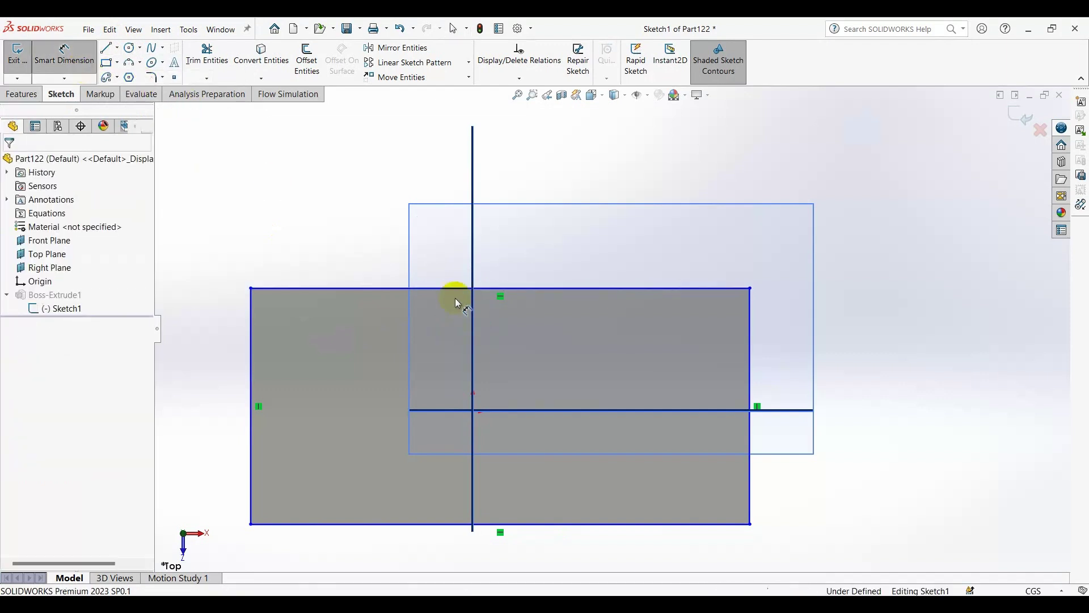
pyautogui.click(444, 290)
pyautogui.click(510, 410)
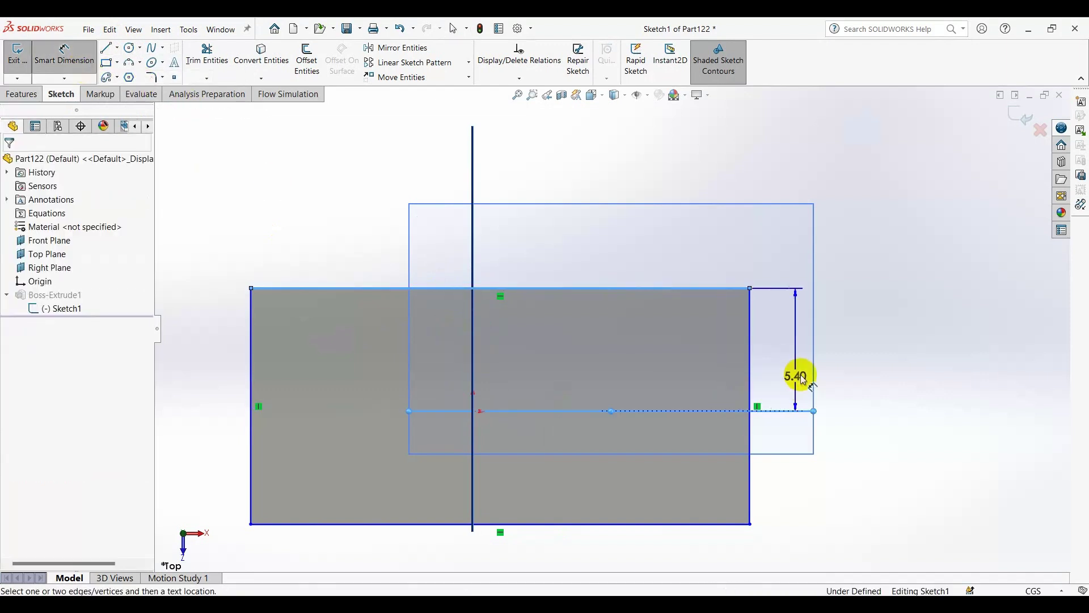
pyautogui.click(828, 374)
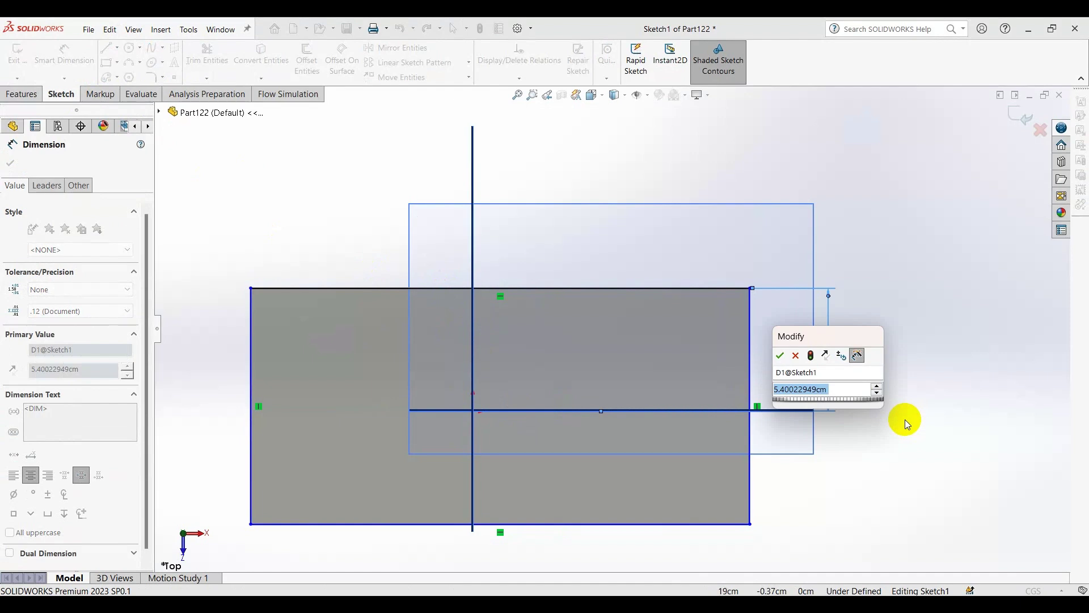
pyautogui.write('6')
pyautogui.press('Return')
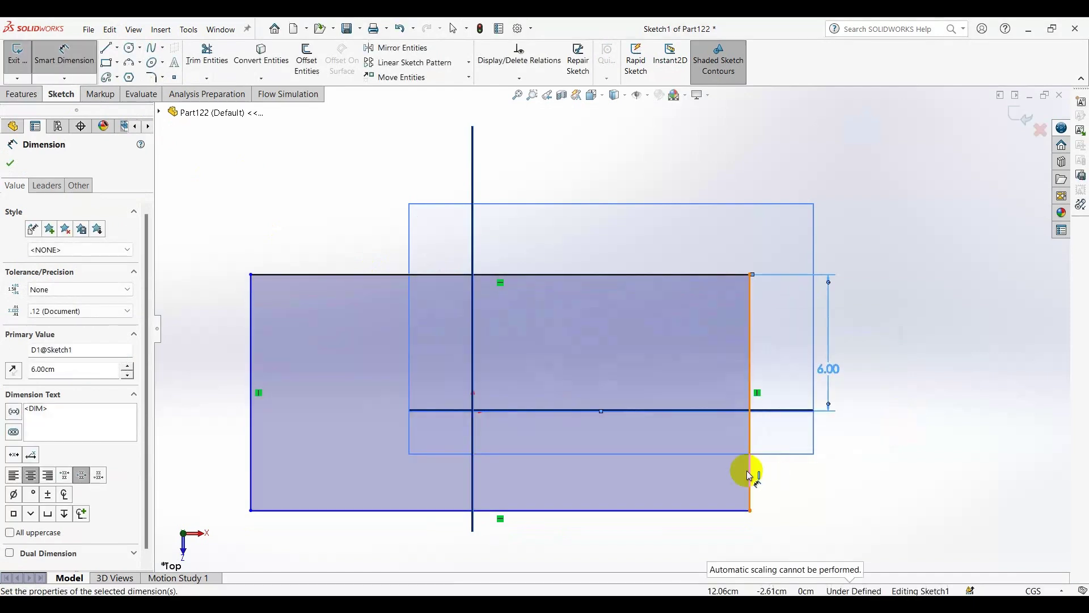
pyautogui.click(768, 410)
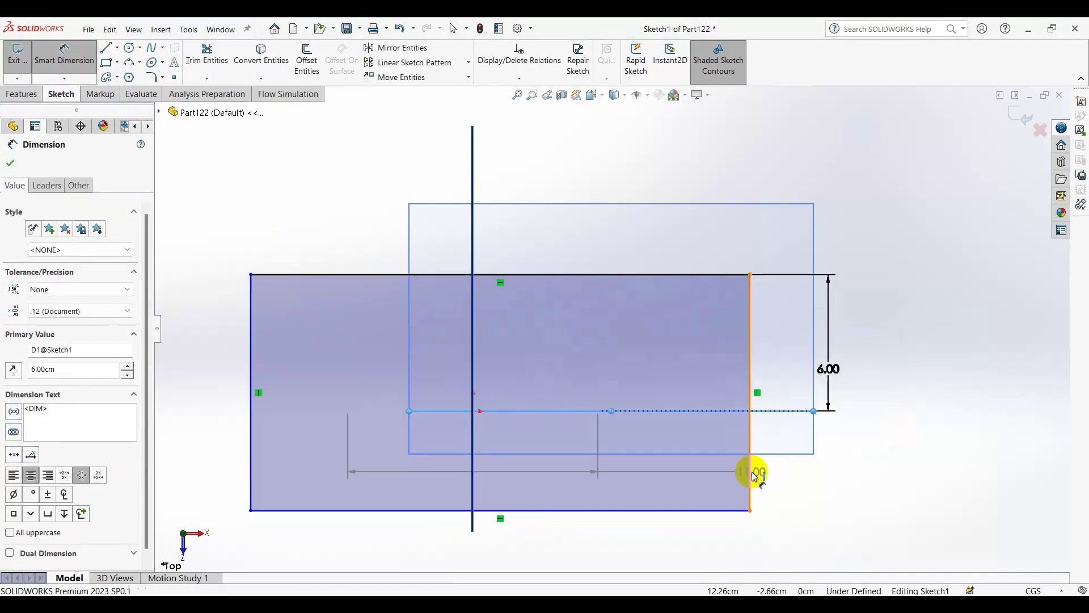
pyautogui.click(752, 474)
pyautogui.press('Escape')
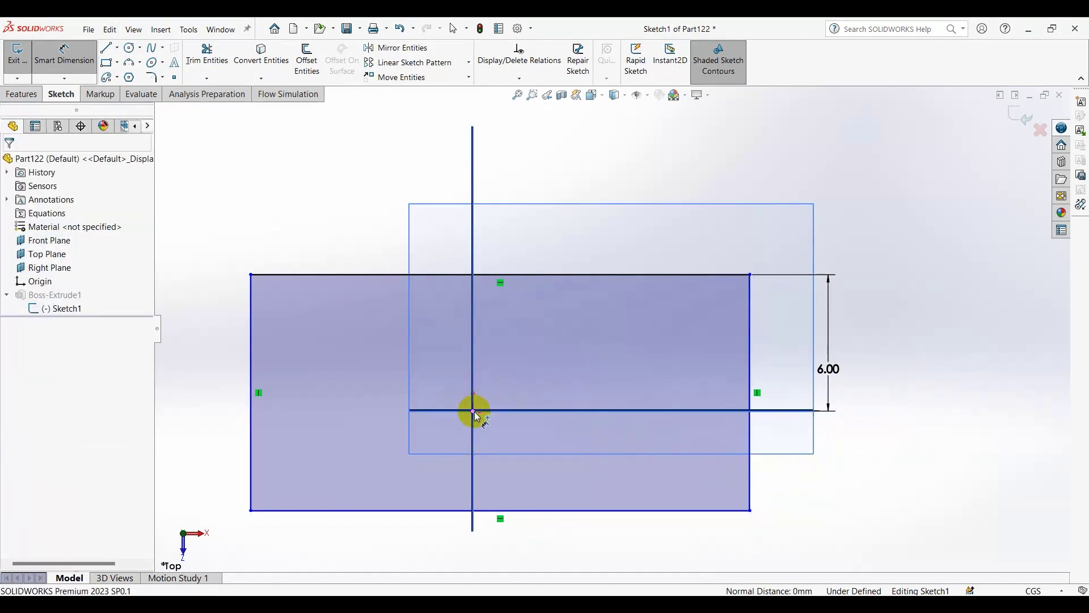
# Step: Dimension the bottom edge 6 cm from the origin
pyautogui.click(473, 411)
pyautogui.click(715, 510)
pyautogui.click(810, 476)
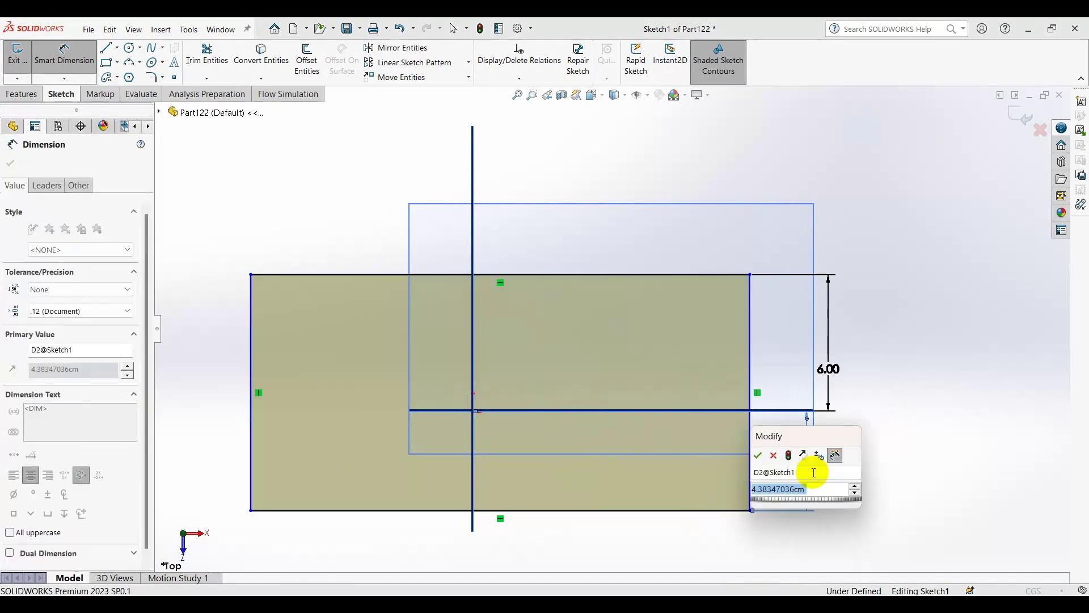
pyautogui.write('6')
pyautogui.press('Return')
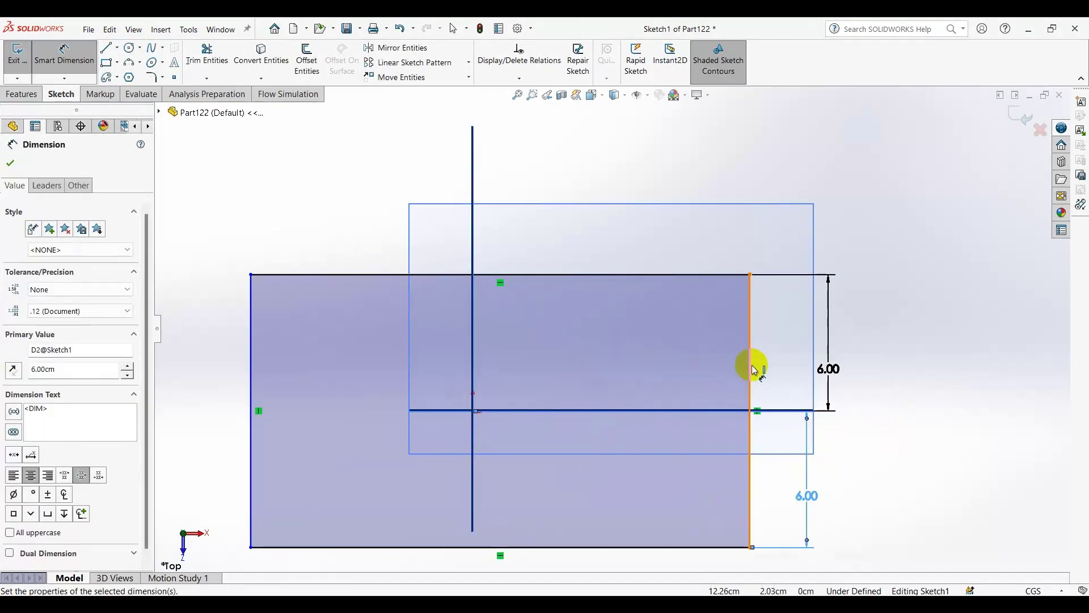
# Step: Dimension the right and left edges each 10 cm from the origin
pyautogui.click(752, 370)
pyautogui.click(473, 410)
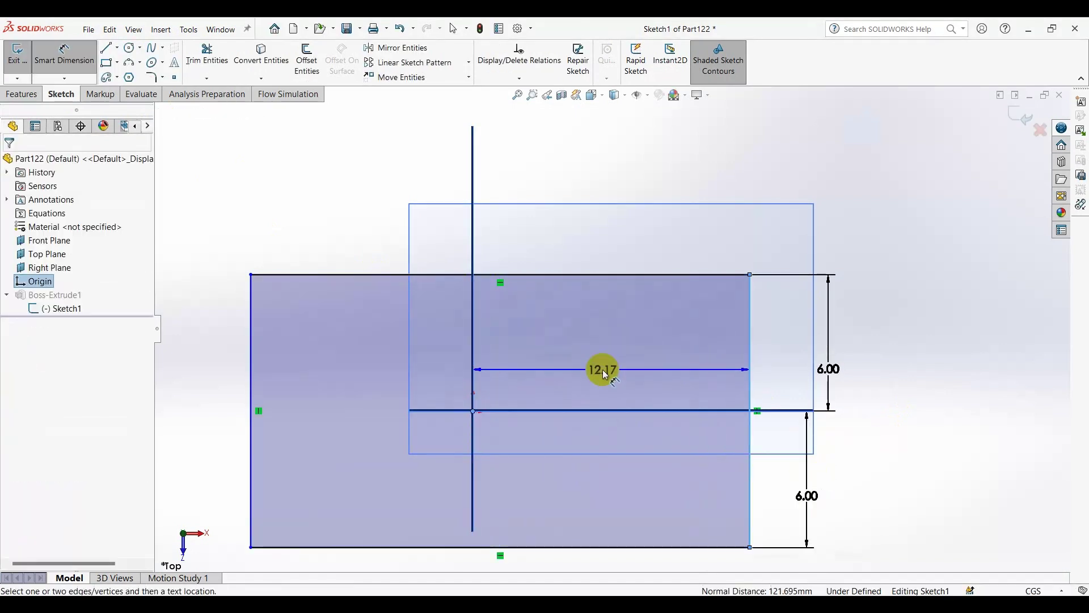
pyautogui.click(605, 372)
pyautogui.write('10')
pyautogui.press('Return')
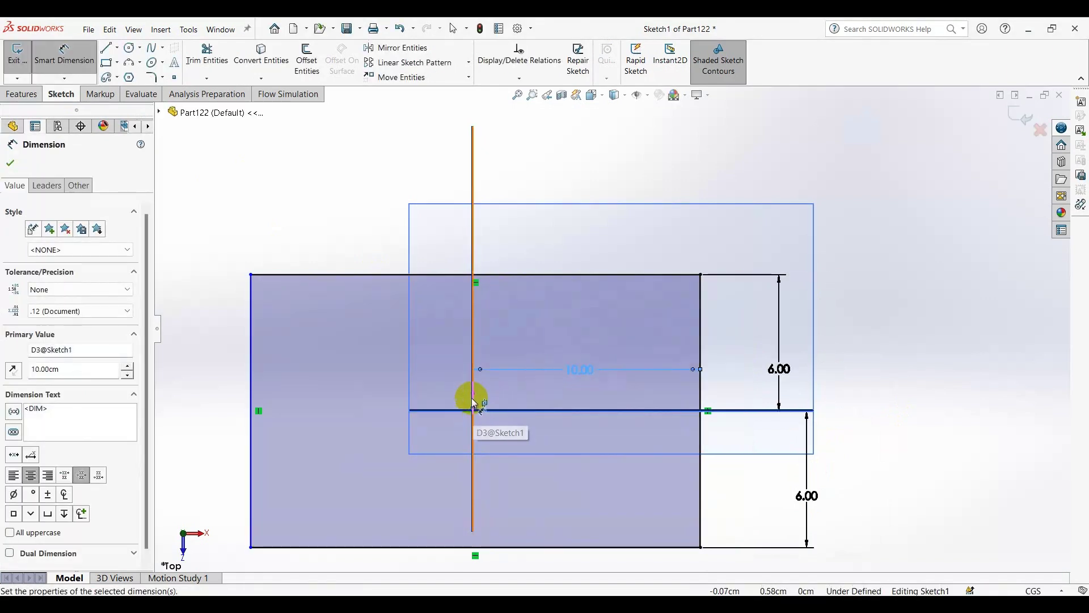
pyautogui.click(248, 391)
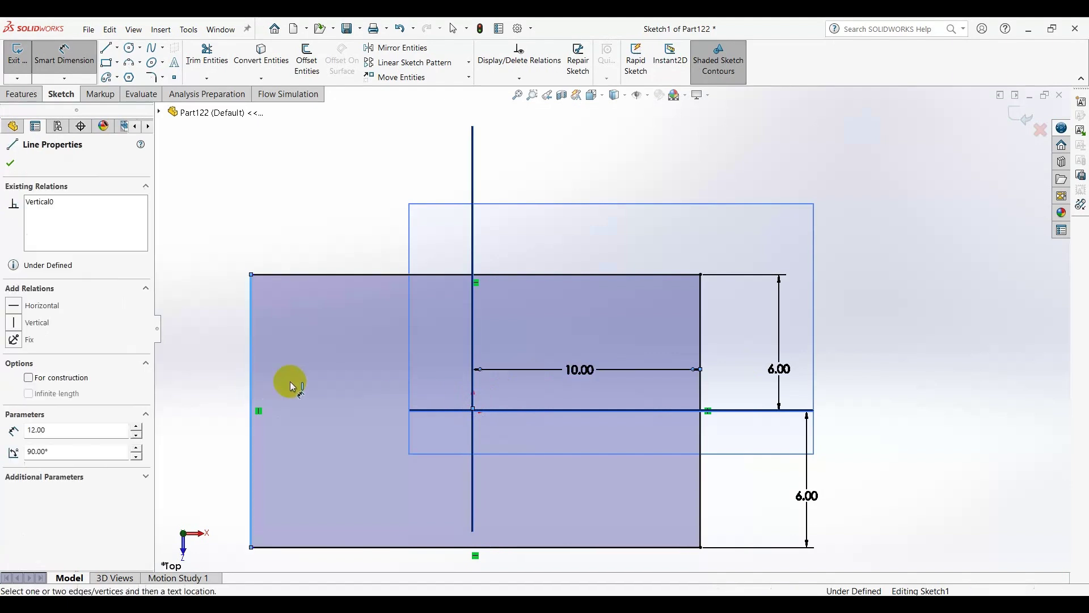
pyautogui.click(343, 395)
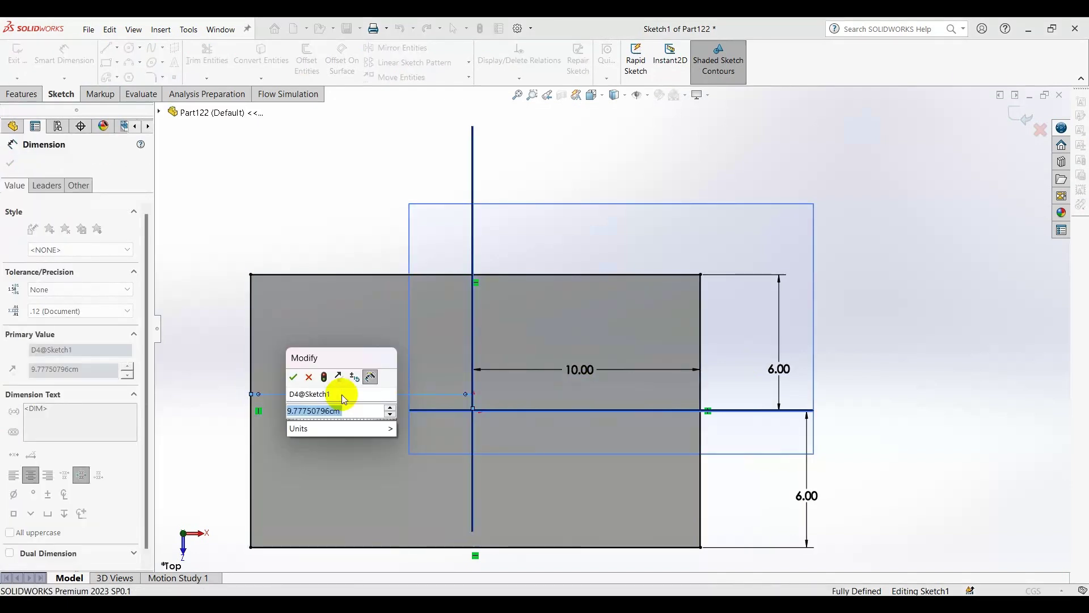
pyautogui.write('10')
pyautogui.press('Return')
# Step: Exit the plate sketch, return to Assem1 and accept the rebuild prompt
pyautogui.click(998, 112)
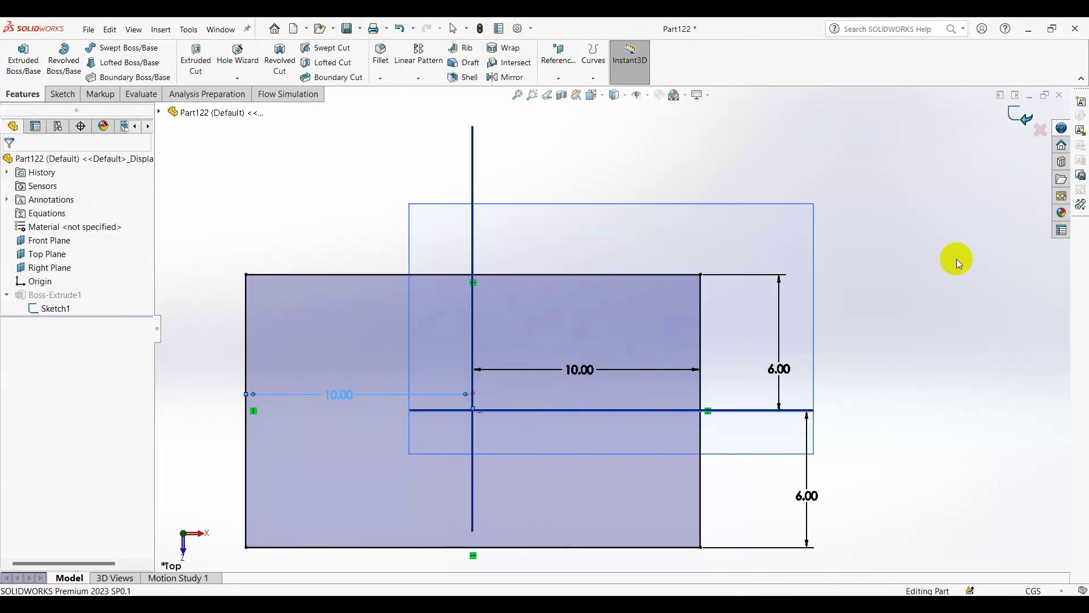
pyautogui.moveTo(883, 326)
pyautogui.mouseDown(button='middle')
pyautogui.moveTo(861, 254)
pyautogui.moveTo(607, 274)
pyautogui.mouseUp(button='middle')
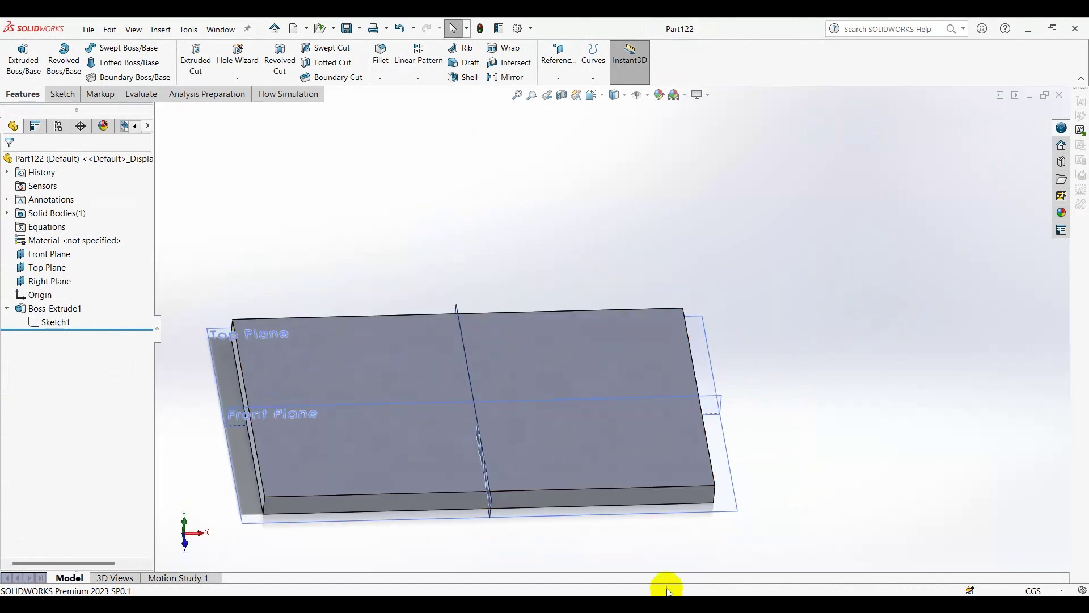
pyautogui.click(675, 542)
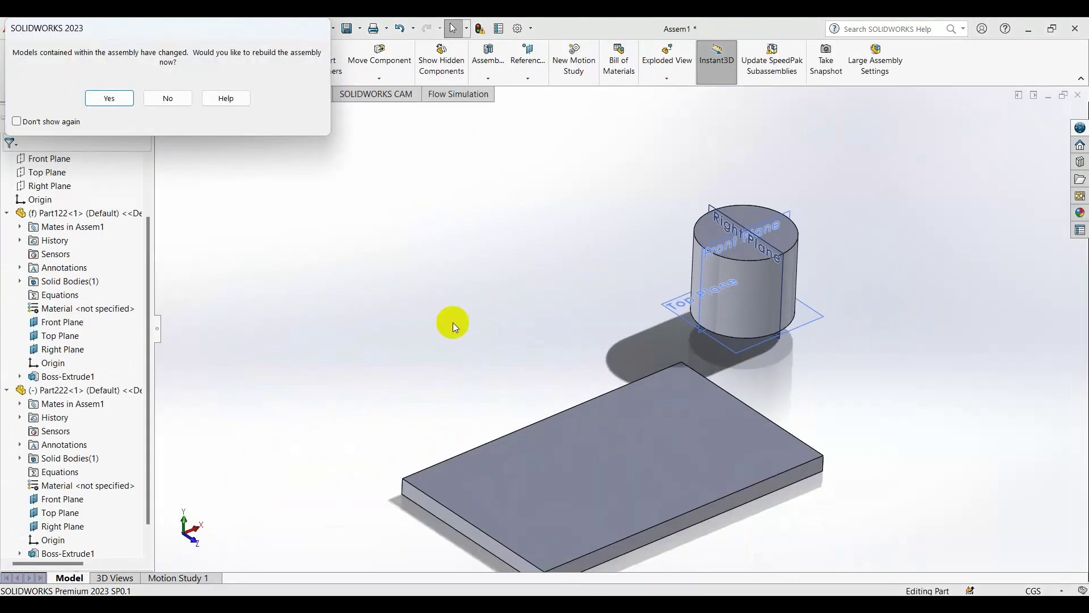
pyautogui.click(122, 102)
# Step: Mate the cylinder's Front Plane coincident with the plate's Front Plane
pyautogui.press('f')
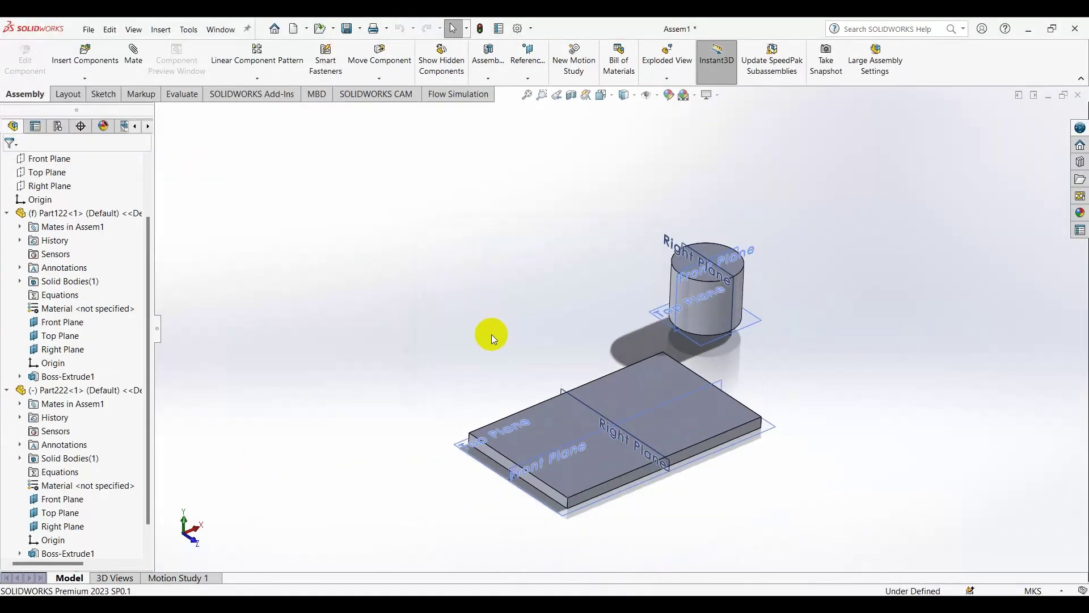
pyautogui.click(133, 53)
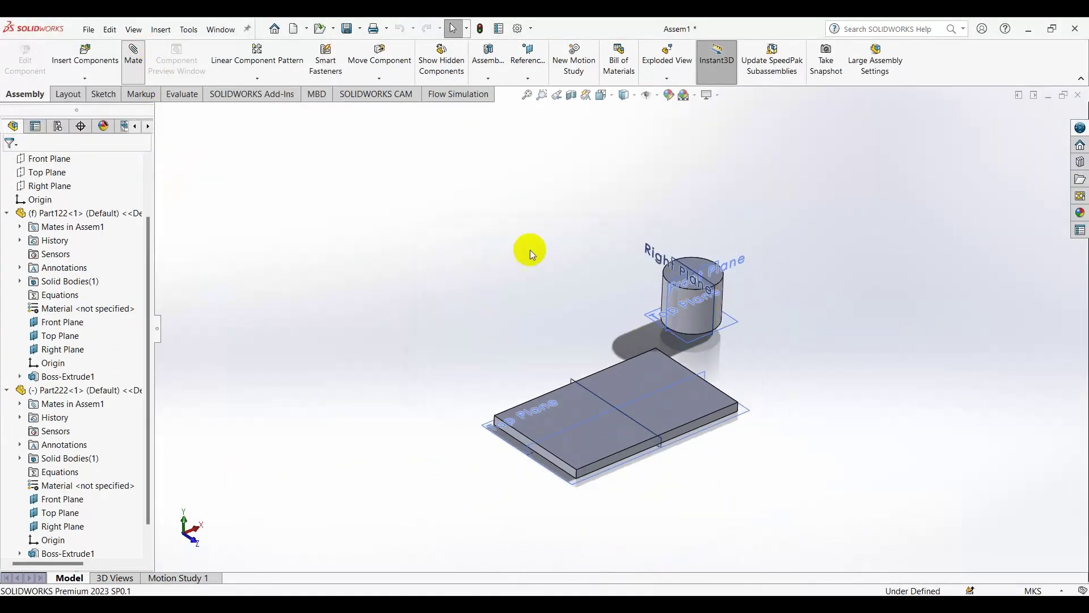
pyautogui.click(636, 402)
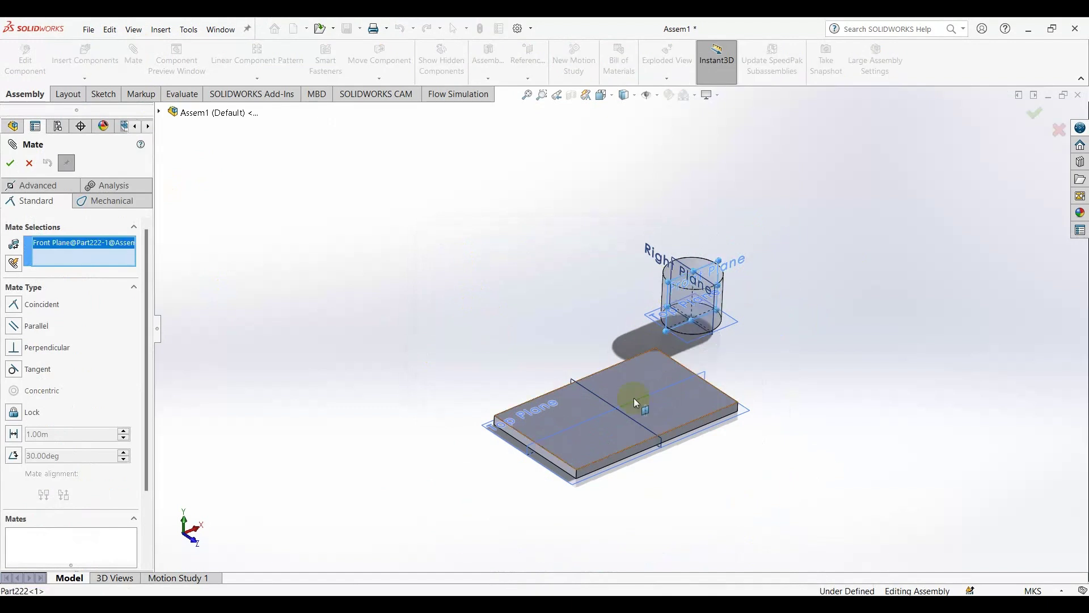
pyautogui.click(574, 421)
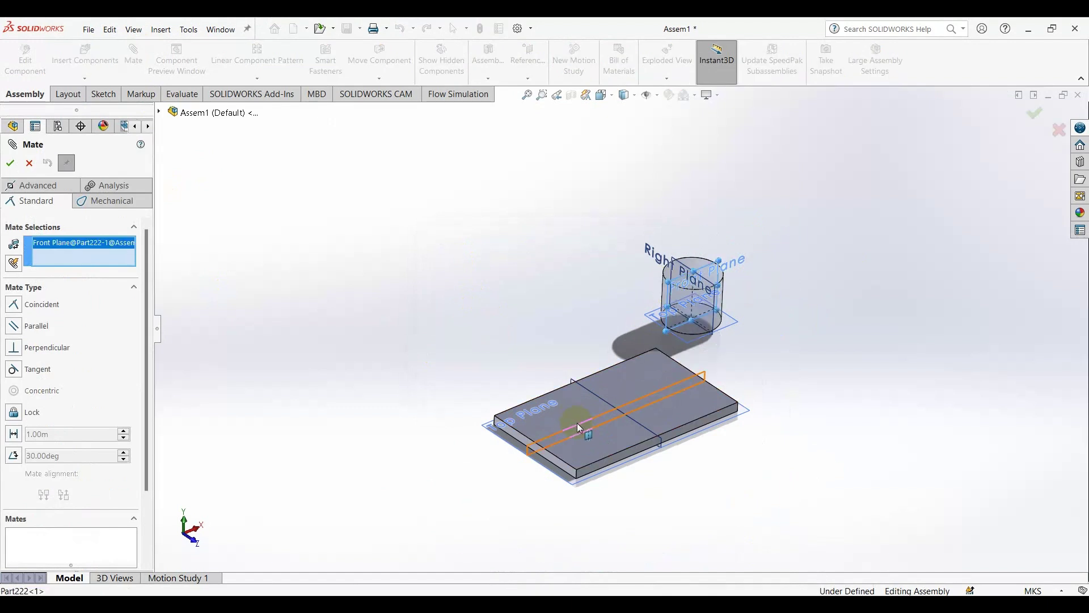
pyautogui.click(10, 166)
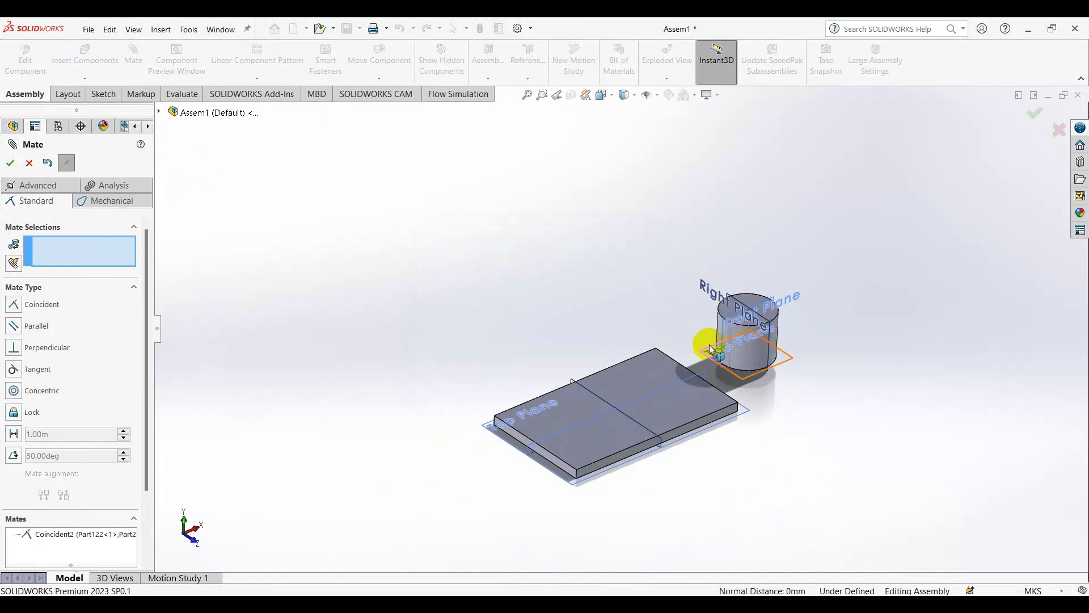
# Step: Mate the cylinder's Right Plane coincident with the plate's Right Plane
pyautogui.click(737, 298)
pyautogui.click(601, 400)
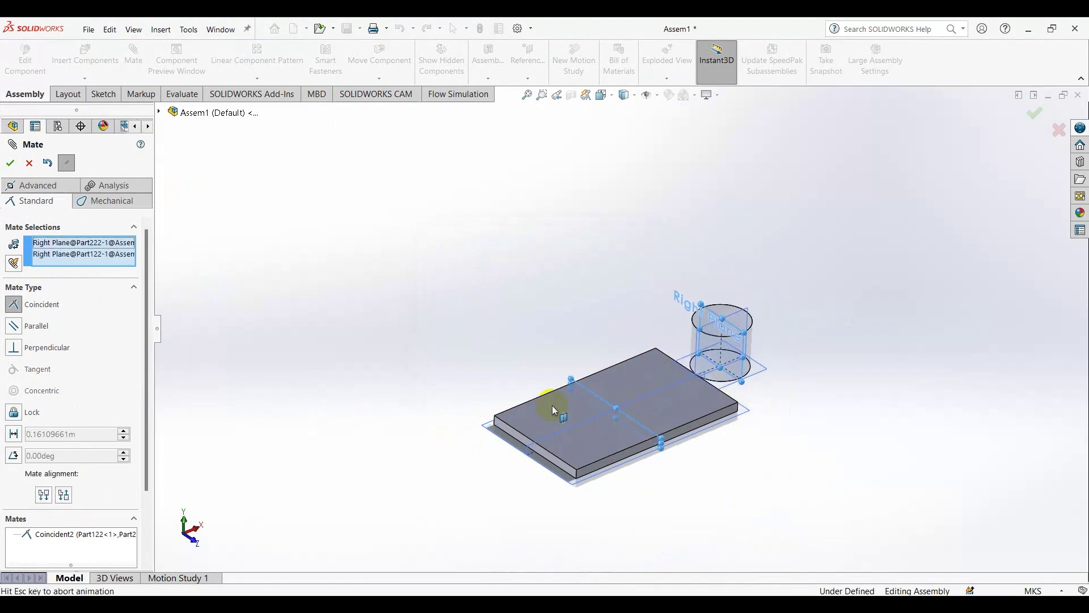
pyautogui.click(10, 162)
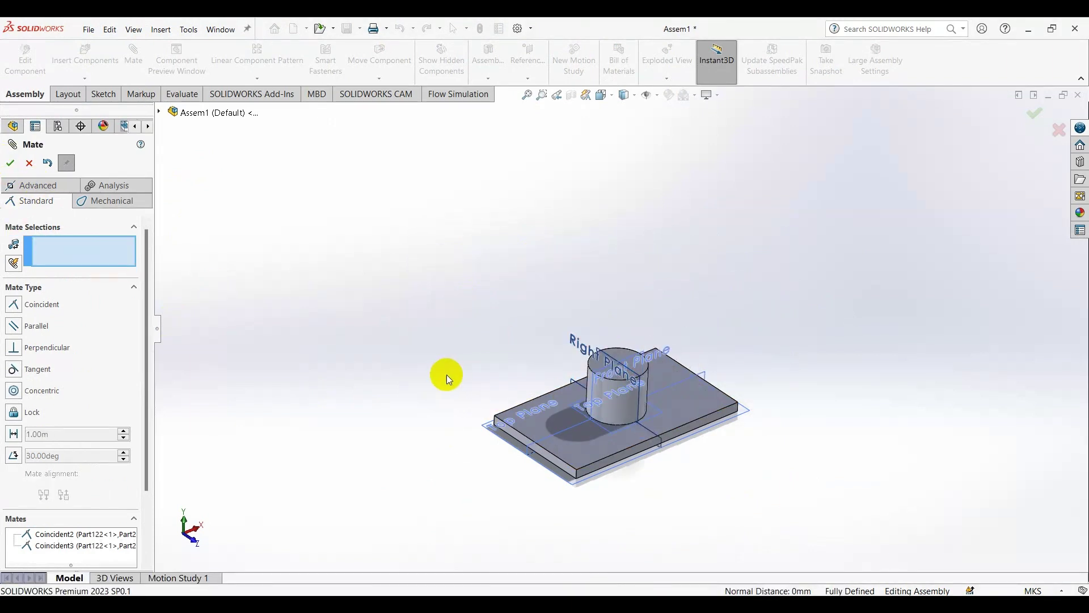
pyautogui.moveTo(448, 379)
pyautogui.mouseDown(button='middle')
pyautogui.moveTo(420, 255)
pyautogui.moveTo(440, 396)
pyautogui.mouseUp(button='middle')
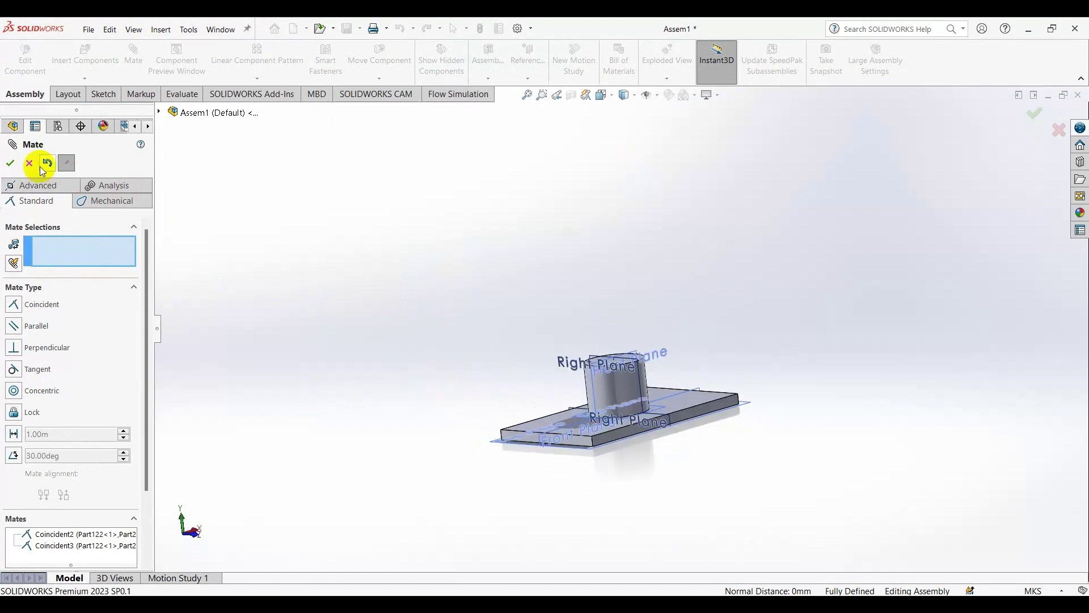
pyautogui.press('Escape')
pyautogui.moveTo(341, 295); pyautogui.dragTo(508, 365, button='middle')
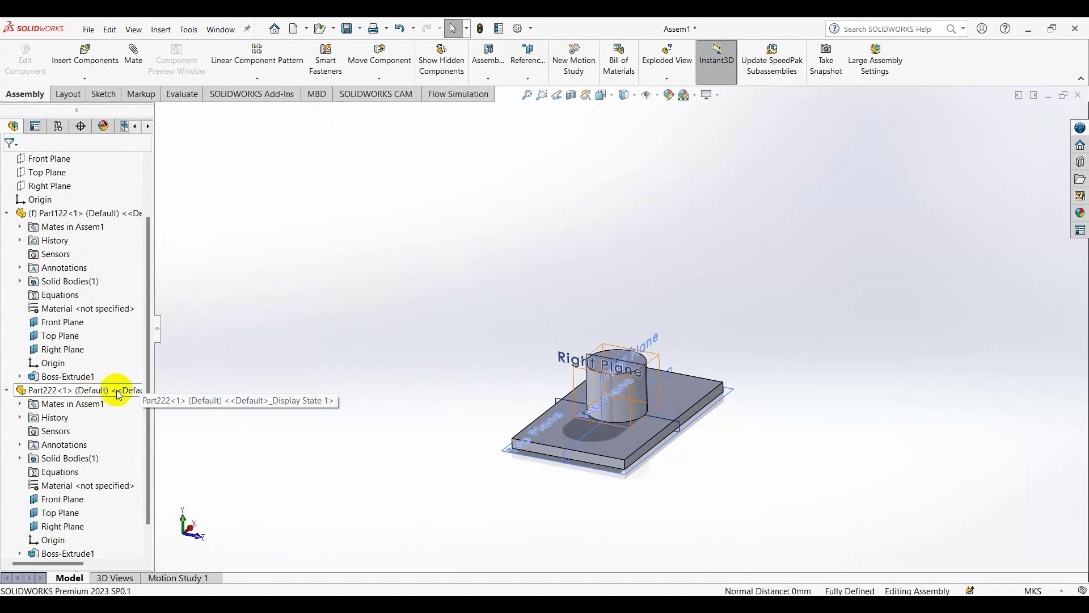
# Step: Turn off View Planes under Hide/Show Items and orbit to a near-front view
pyautogui.click(659, 94)
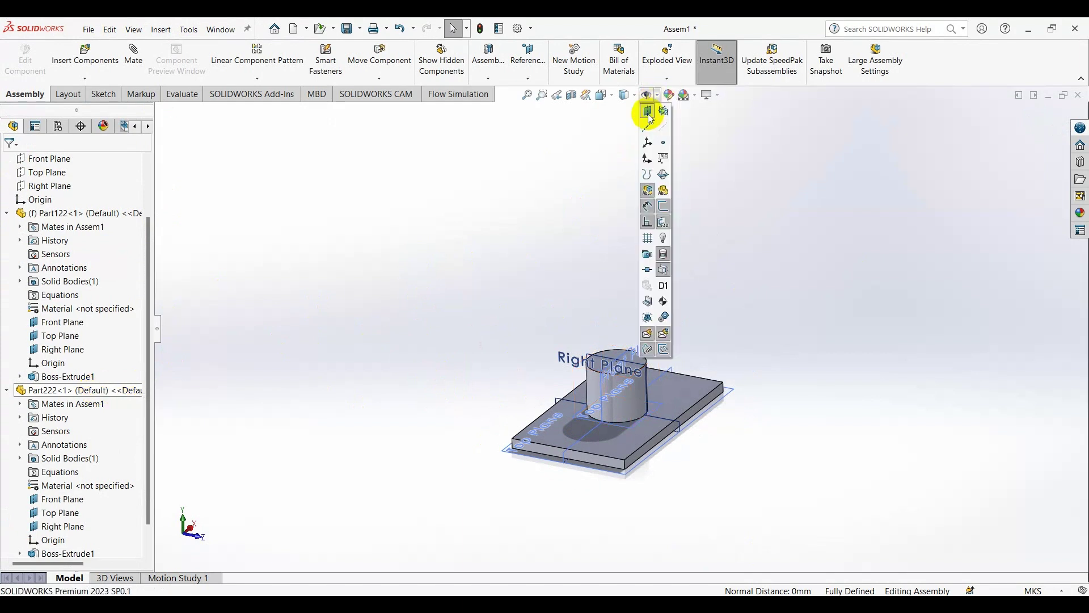
pyautogui.click(649, 112)
pyautogui.moveTo(486, 213)
pyautogui.mouseDown(button='middle')
pyautogui.moveTo(493, 311)
pyautogui.moveTo(487, 275)
pyautogui.moveTo(520, 384)
pyautogui.moveTo(594, 365)
pyautogui.mouseUp(button='middle')
pyautogui.click(592, 368)
pyautogui.click(510, 311)
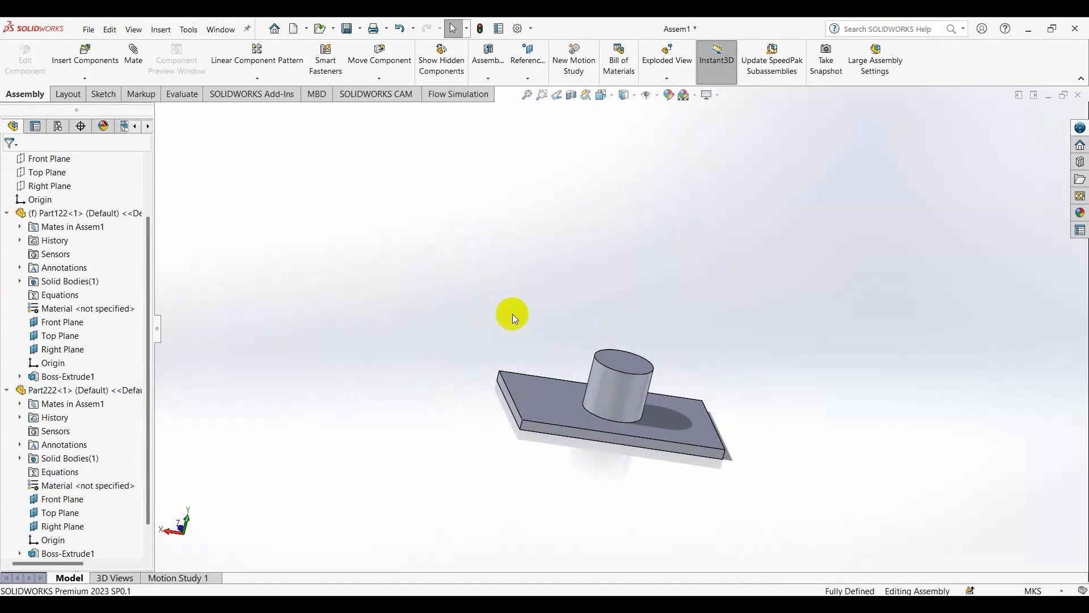
pyautogui.moveTo(646, 391)
pyautogui.mouseDown(button='middle')
pyautogui.moveTo(675, 364)
pyautogui.moveTo(768, 365)
pyautogui.moveTo(724, 330)
pyautogui.moveTo(756, 329)
pyautogui.mouseUp(button='middle')
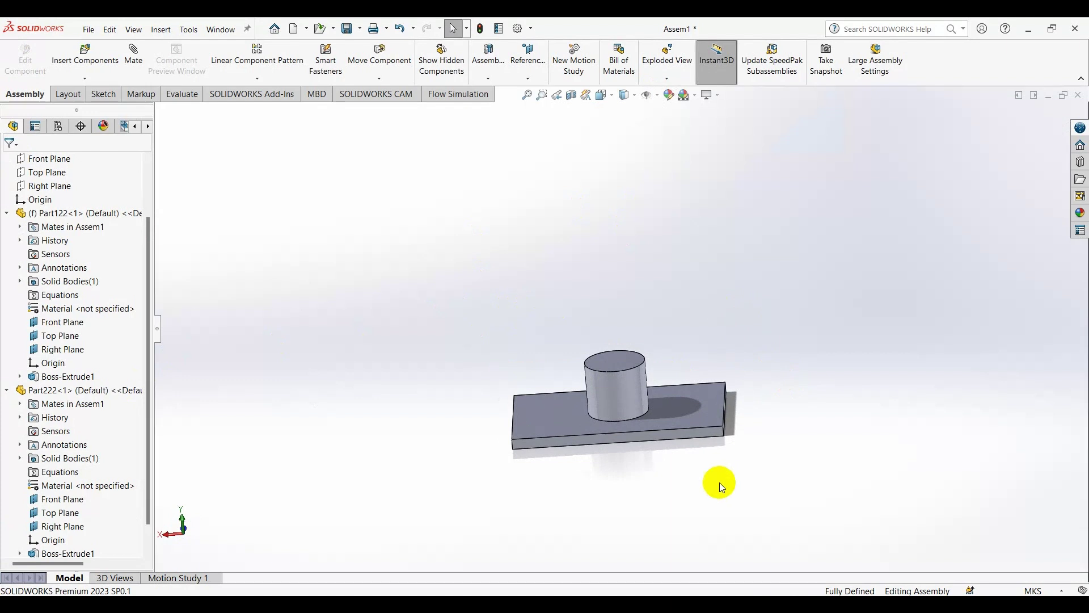